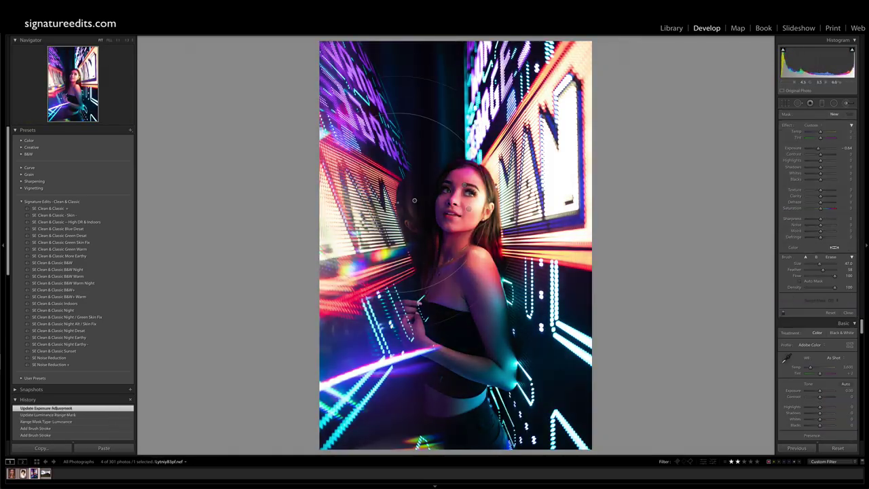
pyautogui.press('alt')
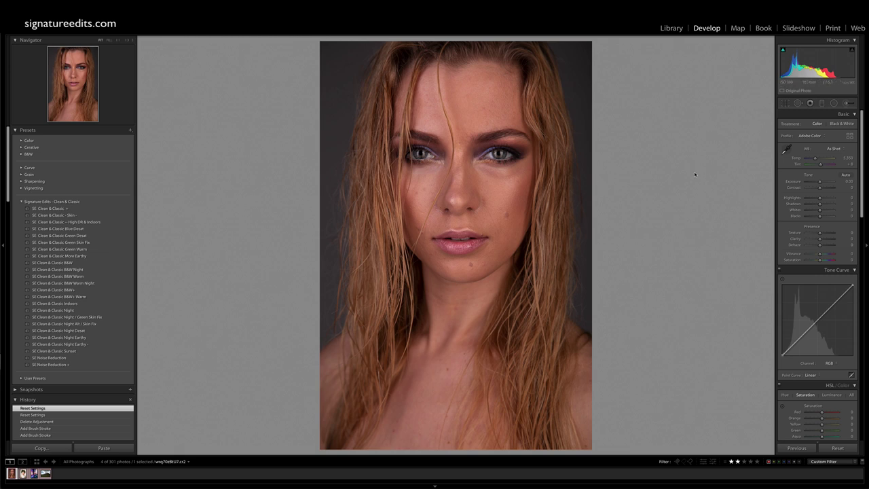
# Step: Dodge the portrait's skin under the eyes, on the cheeks and beside the jaw with an adjustment brush at 0.31 exposure
pyautogui.click(847, 103)
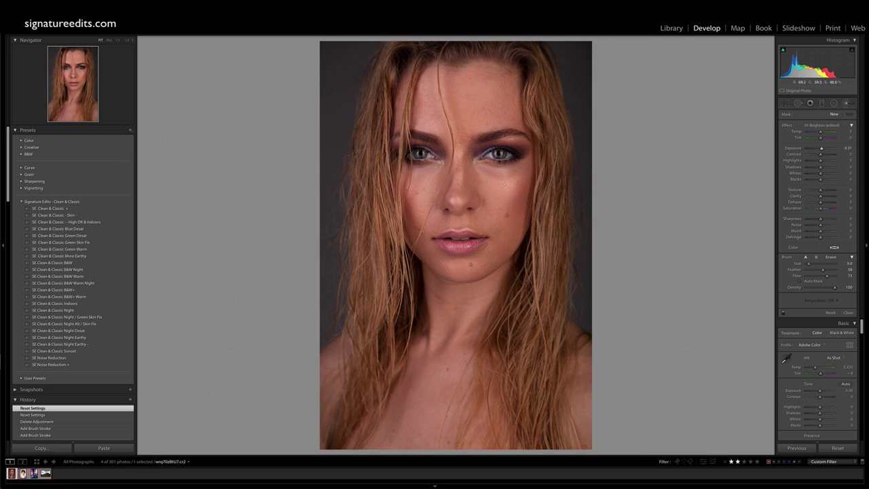
pyautogui.click(500, 183)
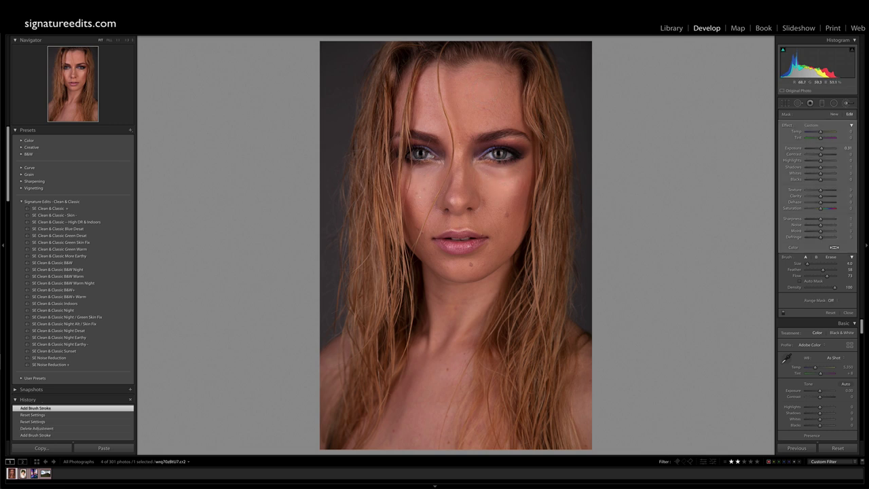
pyautogui.moveTo(435, 167); pyautogui.dragTo(432, 203)
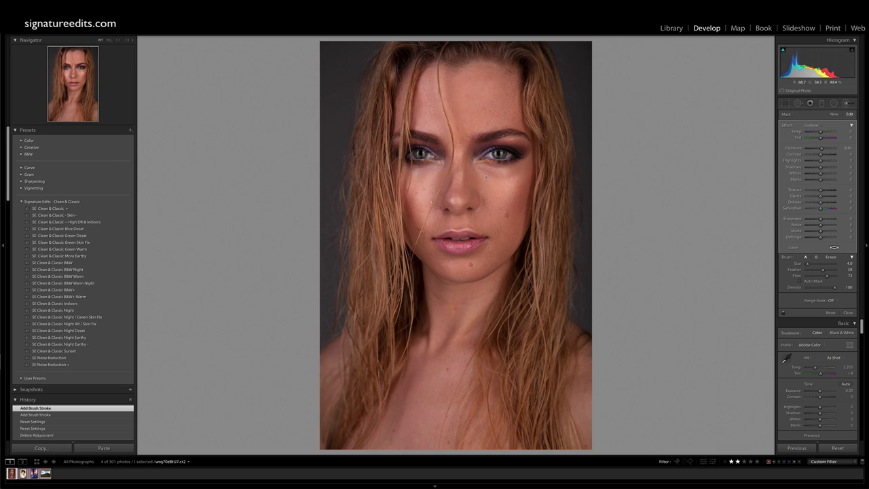
pyautogui.click(486, 177)
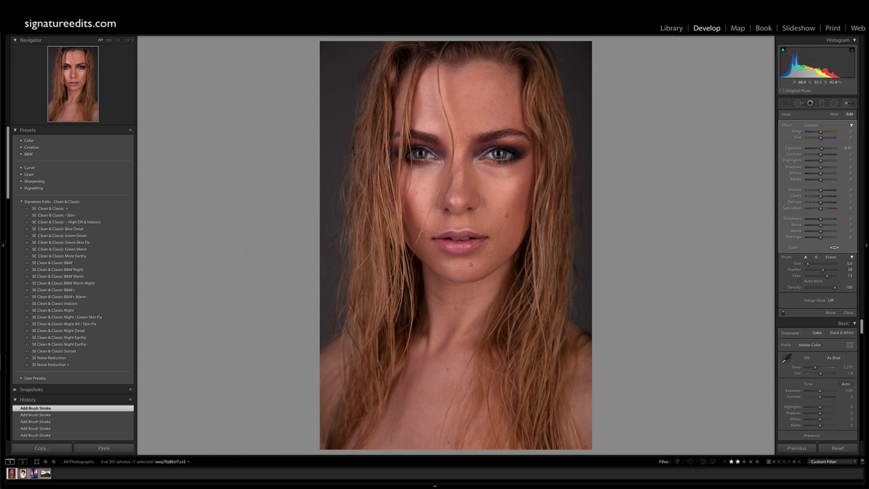
pyautogui.press(']')
pyautogui.press(']')
pyautogui.press(']')
pyautogui.press(']')
pyautogui.press(']')
pyautogui.moveTo(503, 279); pyautogui.dragTo(494, 299)
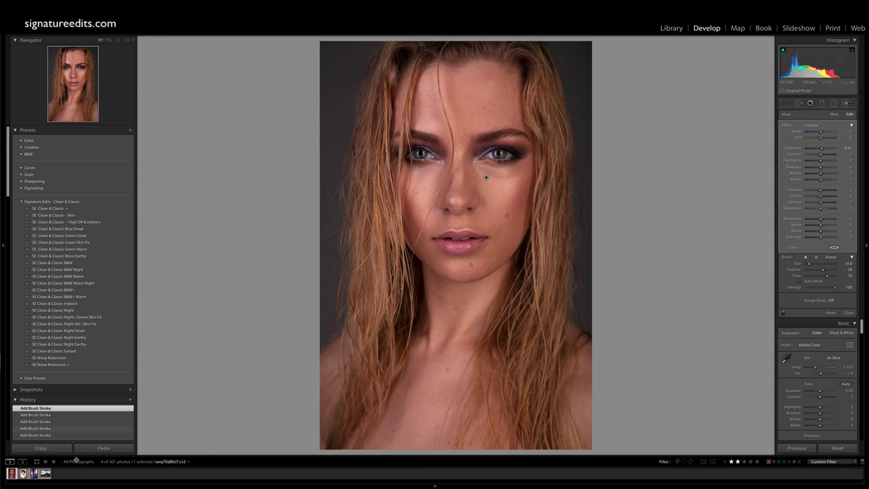
# Step: On the mountain landscape photo, paint the rock face's highlights with a size 3 adjustment brush at 1.15 exposure
pyautogui.click(46, 473)
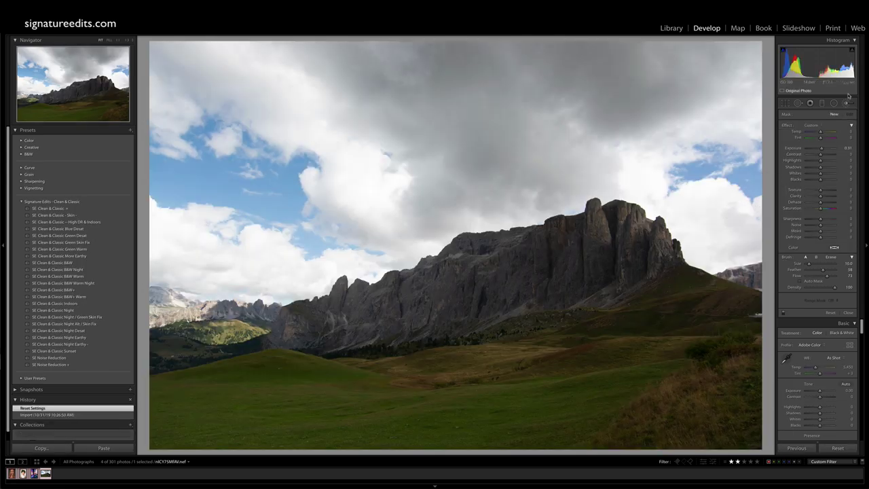
pyautogui.moveTo(822, 148); pyautogui.dragTo(824, 148)
pyautogui.scroll(-3, 555, 247)
pyautogui.scroll(-4, 590, 218)
pyautogui.moveTo(596, 208); pyautogui.dragTo(613, 236)
pyautogui.moveTo(596, 207)
pyautogui.mouseDown()
pyautogui.moveTo(637, 218)
pyautogui.moveTo(670, 245)
pyautogui.mouseUp()
pyautogui.moveTo(486, 234)
pyautogui.mouseDown()
pyautogui.moveTo(528, 232)
pyautogui.moveTo(515, 252)
pyautogui.moveTo(441, 259)
pyautogui.moveTo(496, 240)
pyautogui.mouseUp()
pyautogui.moveTo(499, 314); pyautogui.dragTo(557, 307)
pyautogui.moveTo(621, 283)
pyautogui.mouseDown()
pyautogui.moveTo(596, 305)
pyautogui.moveTo(632, 297)
pyautogui.moveTo(647, 281)
pyautogui.moveTo(612, 299)
pyautogui.mouseUp()
pyautogui.moveTo(432, 315)
pyautogui.mouseDown()
pyautogui.moveTo(439, 295)
pyautogui.moveTo(422, 299)
pyautogui.moveTo(438, 275)
pyautogui.moveTo(479, 269)
pyautogui.mouseUp()
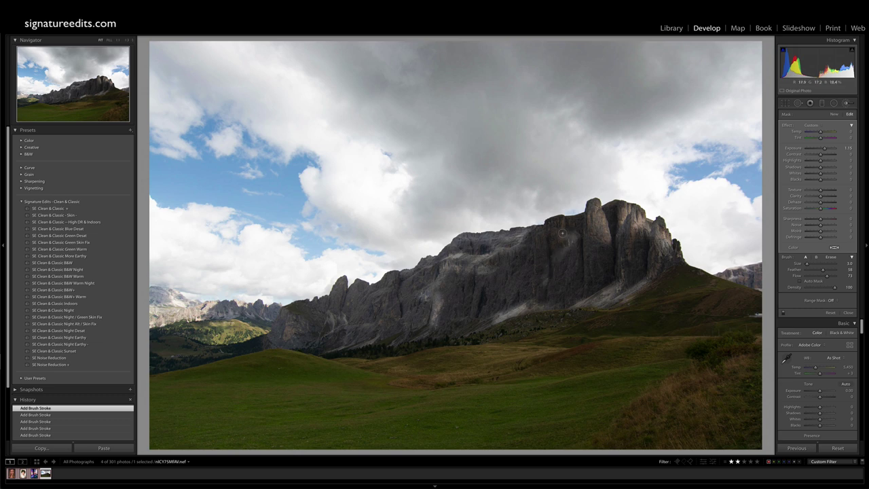
pyautogui.moveTo(546, 238)
pyautogui.mouseDown()
pyautogui.moveTo(538, 284)
pyautogui.moveTo(539, 264)
pyautogui.moveTo(549, 319)
pyautogui.mouseUp()
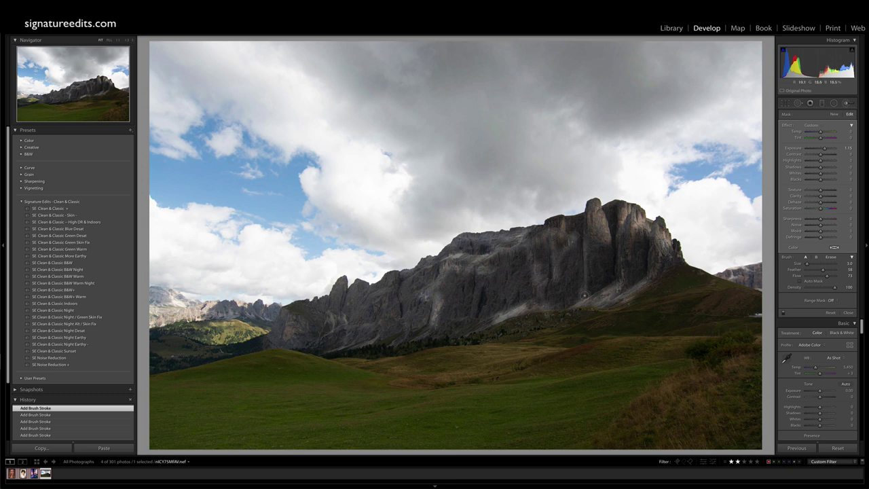
# Step: Lower the rock highlight brush's exposure to 0.52 and compare the photo with the adjustment deleted and restored
pyautogui.moveTo(825, 148); pyautogui.dragTo(823, 148)
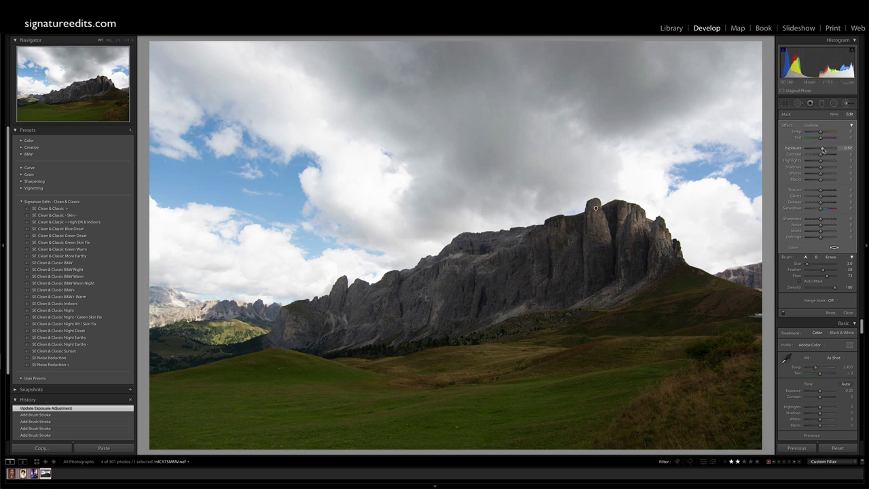
pyautogui.press('BackSpace')
pyautogui.press('super+z')
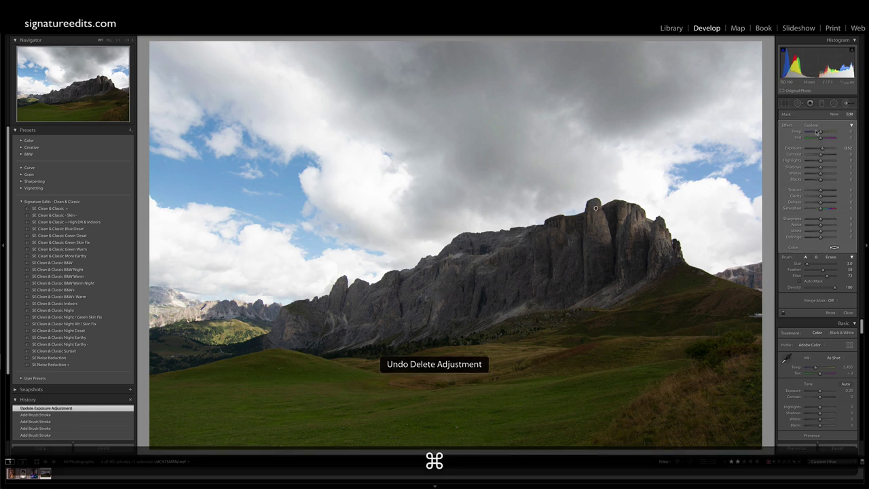
# Step: Start a new adjustment brush at -0.64 exposure and paint over the shadowed parts of the rock face
pyautogui.click(833, 115)
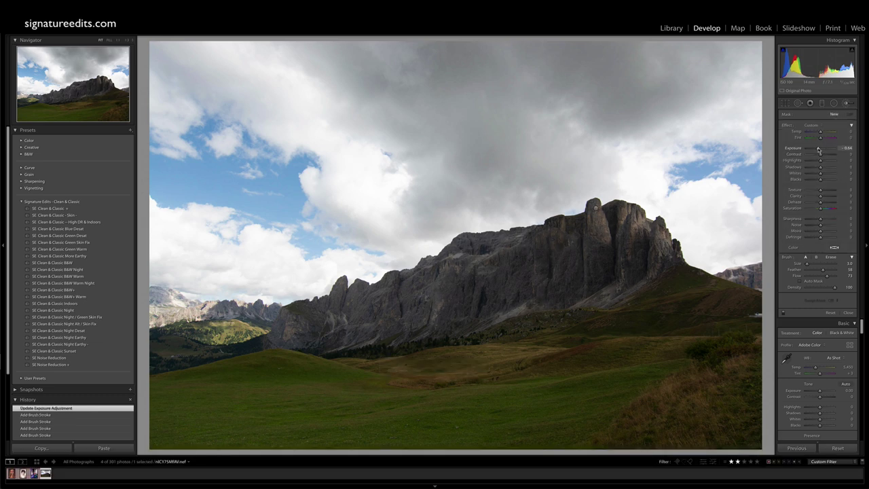
pyautogui.scroll(-6, 546, 274)
pyautogui.moveTo(546, 258)
pyautogui.mouseDown()
pyautogui.moveTo(582, 253)
pyautogui.moveTo(580, 243)
pyautogui.moveTo(590, 266)
pyautogui.mouseUp()
pyautogui.moveTo(612, 210)
pyautogui.mouseDown()
pyautogui.moveTo(613, 261)
pyautogui.moveTo(628, 220)
pyautogui.moveTo(627, 245)
pyautogui.moveTo(640, 237)
pyautogui.moveTo(641, 262)
pyautogui.moveTo(644, 248)
pyautogui.moveTo(645, 261)
pyautogui.moveTo(654, 250)
pyautogui.moveTo(649, 274)
pyautogui.mouseUp()
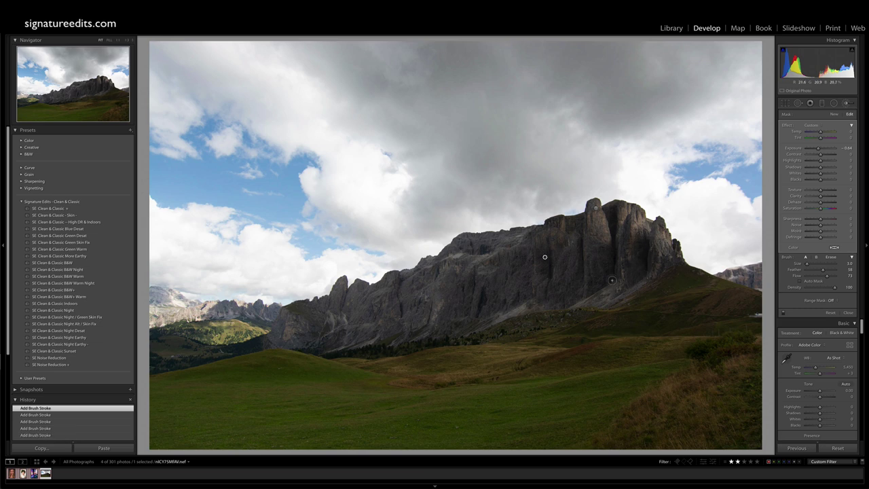
# Step: Leave the adjustment brush and set the landscape photo's overall Contrast to +33
pyautogui.press('k')
pyautogui.moveTo(820, 188); pyautogui.dragTo(826, 189)
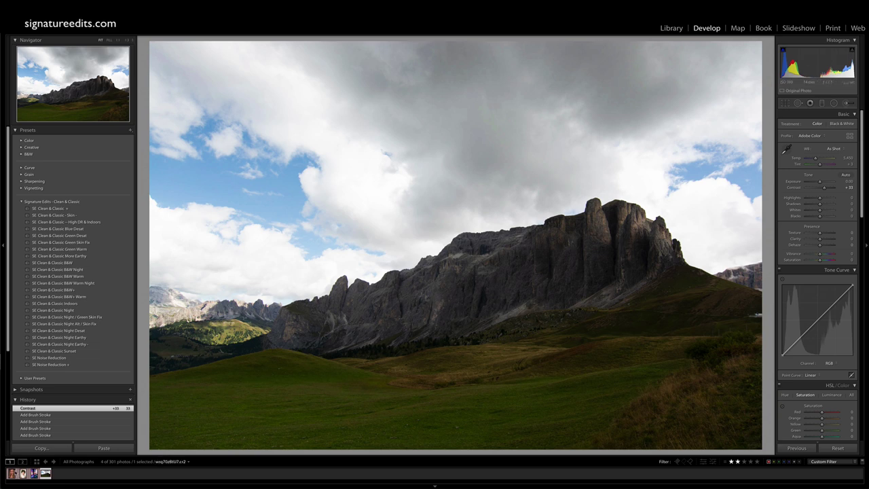
# Step: Return to the portrait of the long-haired woman and delete its existing brush adjustment below the eye
pyautogui.click(12, 473)
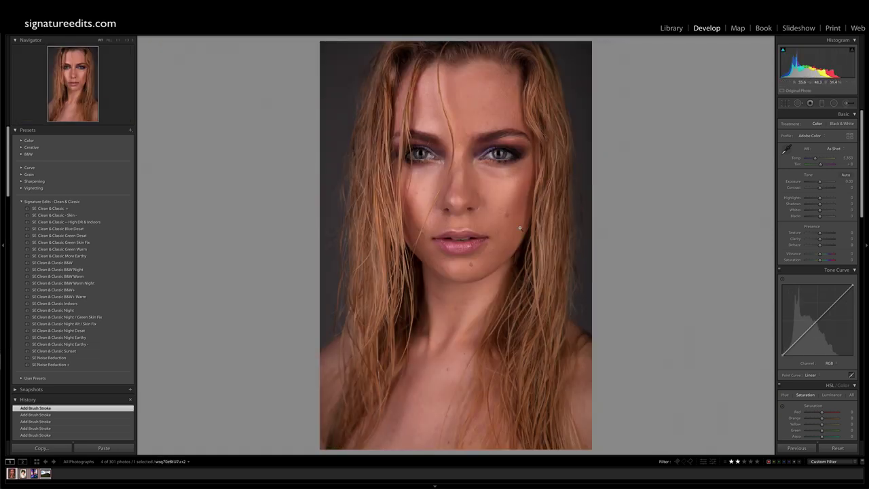
pyautogui.click(847, 104)
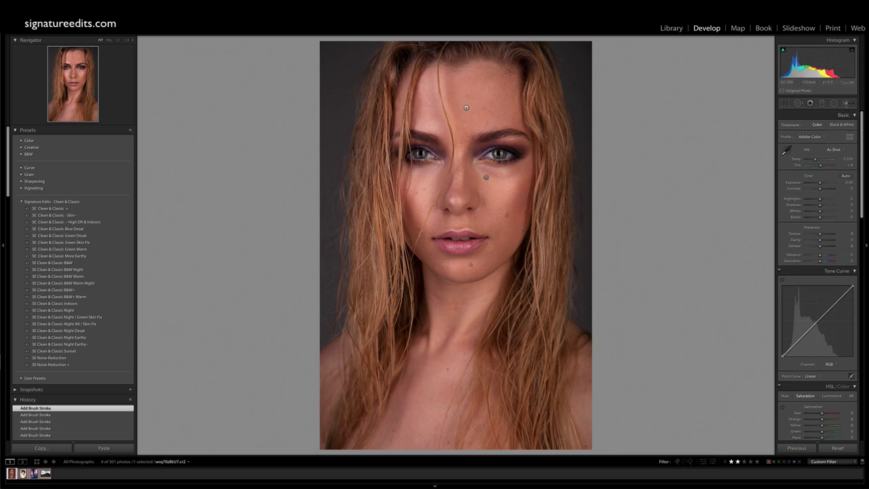
pyautogui.click(486, 180)
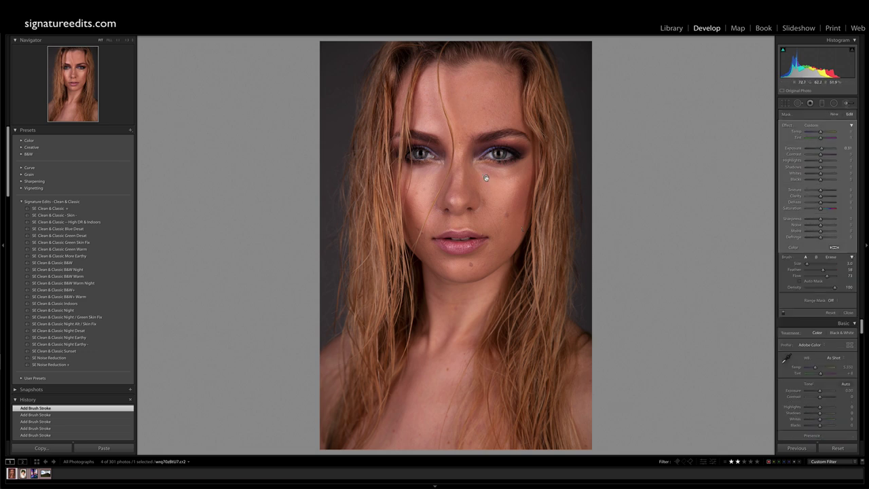
pyautogui.press('BackSpace')
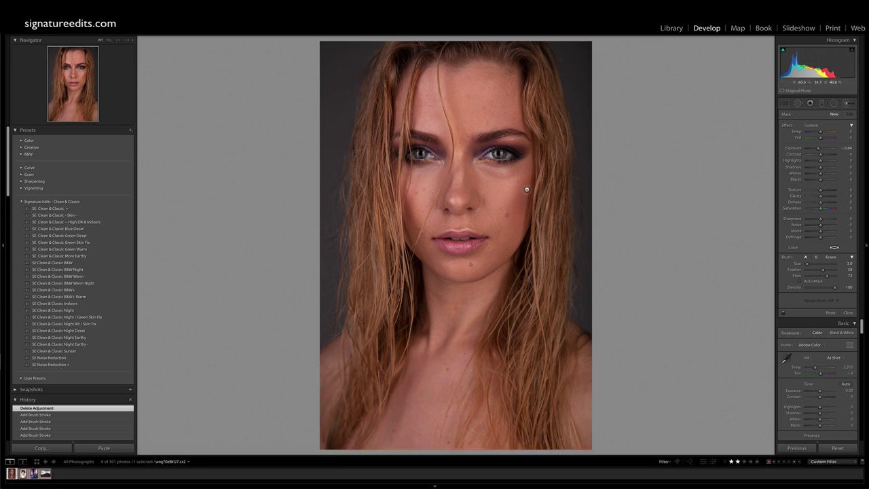
# Step: Paint a size 34 brush mask at flow 100 over the woman's face, hair and body, and set its exposure to 0.37
pyautogui.scroll(5, 536, 239)
pyautogui.scroll(2, 435, 102)
pyautogui.moveTo(452, 119)
pyautogui.mouseDown()
pyautogui.moveTo(455, 367)
pyautogui.moveTo(441, 197)
pyautogui.moveTo(496, 279)
pyautogui.moveTo(451, 247)
pyautogui.moveTo(459, 250)
pyautogui.mouseUp()
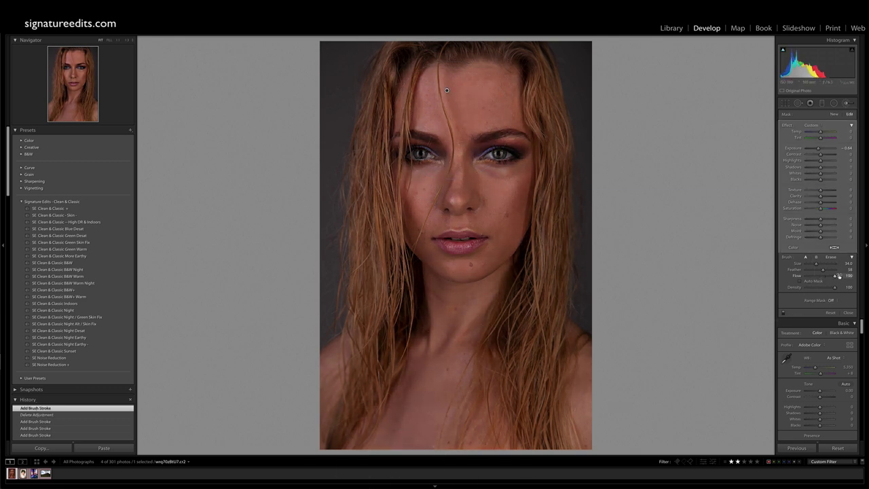
pyautogui.moveTo(401, 392)
pyautogui.mouseDown()
pyautogui.moveTo(416, 119)
pyautogui.moveTo(483, 484)
pyautogui.moveTo(488, 122)
pyautogui.moveTo(571, 487)
pyautogui.mouseUp()
pyautogui.moveTo(819, 151); pyautogui.dragTo(823, 151)
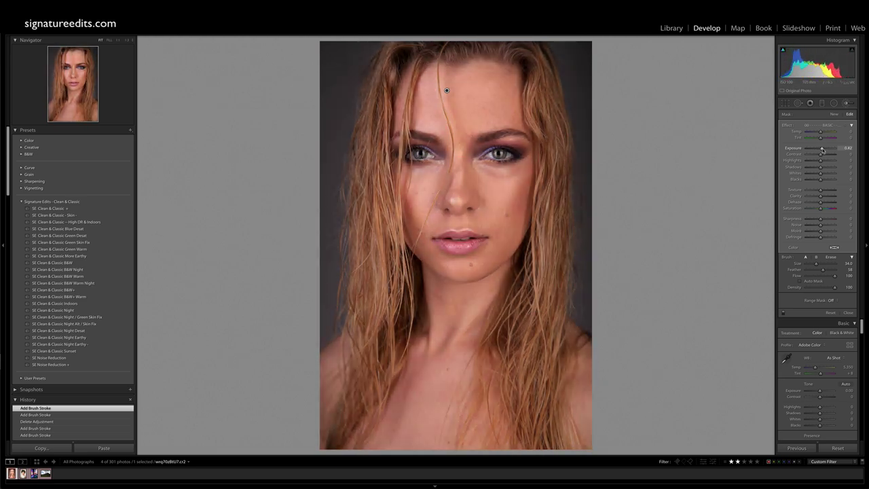
# Step: Restrict the brush mask to the brighter tones with a Luminance range mask and set its smoothness to 60
pyautogui.click(833, 300)
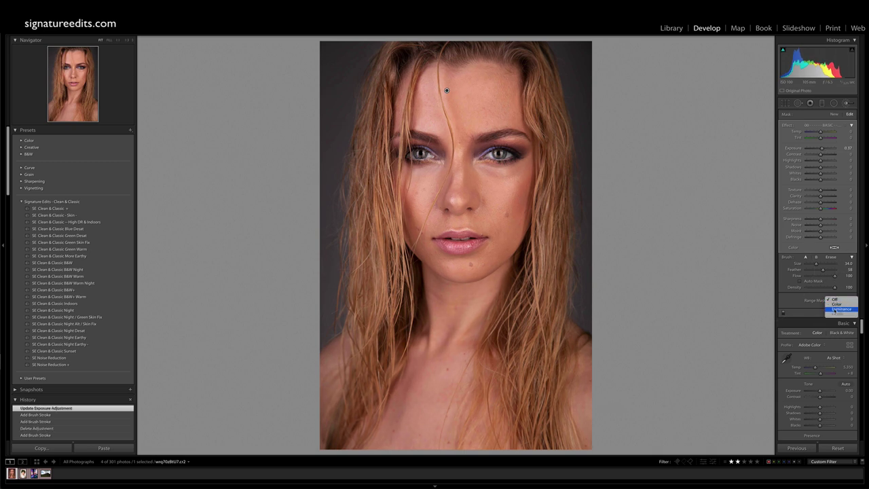
pyautogui.click(821, 311)
pyautogui.moveTo(807, 321); pyautogui.dragTo(824, 327)
# Step: Examine the masked area by toggling the mask overlay and cycling through its overlay colours
pyautogui.press('o')
pyautogui.press('o')
pyautogui.press('o')
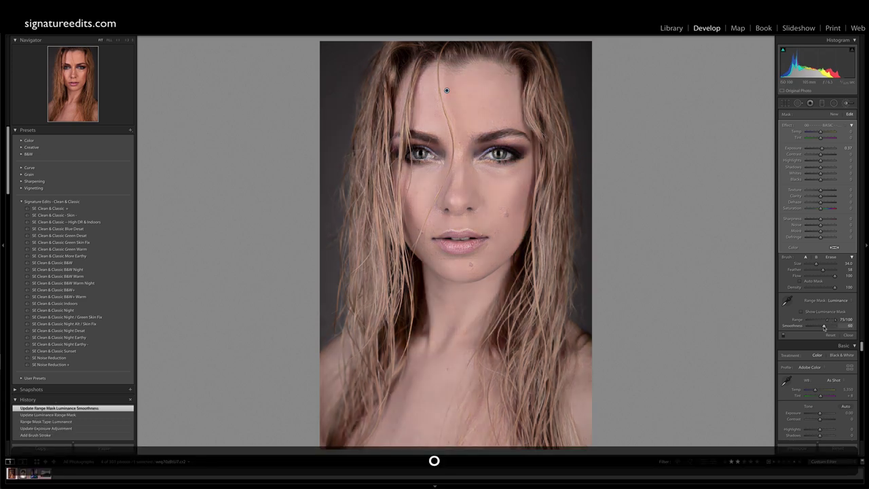
pyautogui.press('o')
pyautogui.press('o')
pyautogui.press('o')
pyautogui.press('\\')
pyautogui.hotkey('shift', 'o')
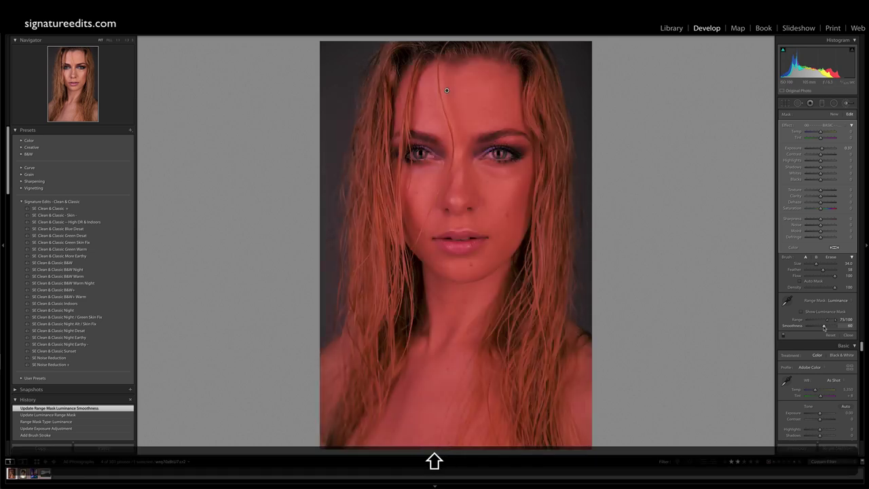
pyautogui.hotkey('shift', 'o')
pyautogui.press('o')
pyautogui.press('o')
pyautogui.press('o')
pyautogui.press('o')
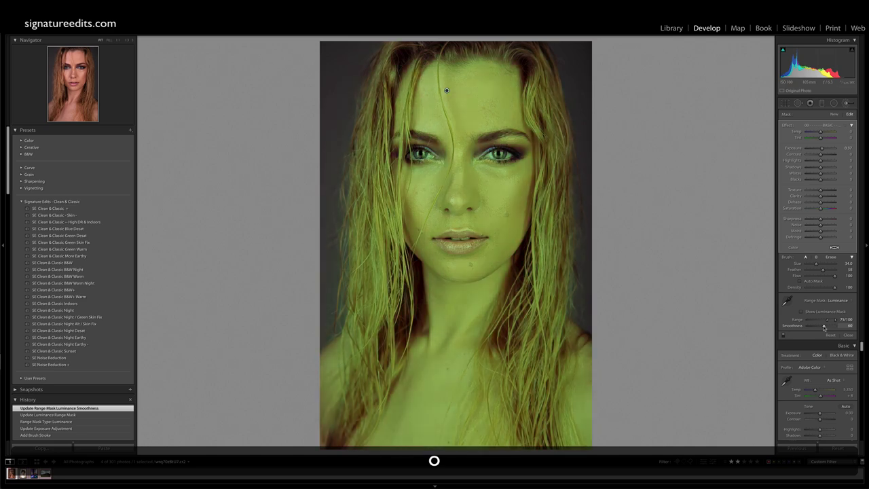
pyautogui.press('o')
pyautogui.press('o')
pyautogui.press('o')
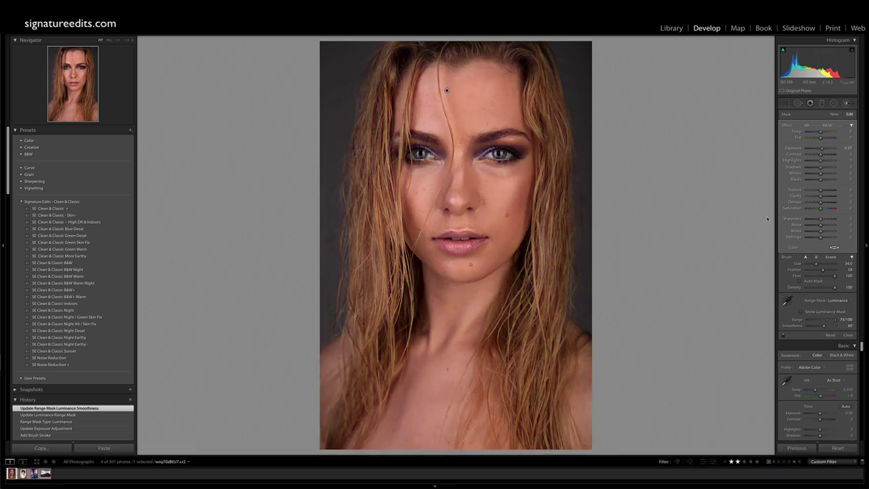
# Step: Raise the highlight mask's exposure to 0.87 and compare the portrait with the adjustment deleted and restored
pyautogui.moveTo(821, 148); pyautogui.dragTo(824, 149)
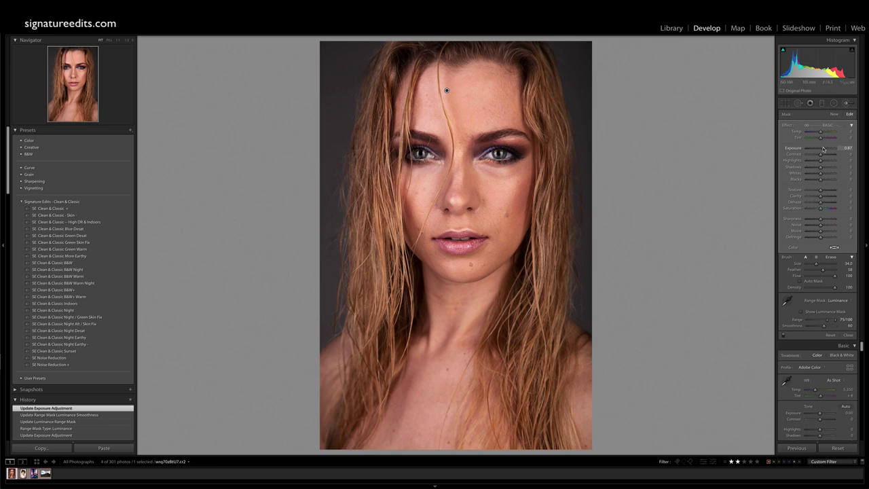
pyautogui.press('BackSpace')
pyautogui.press('super+z')
pyautogui.press('super+BackSpace')
pyautogui.press('super+z')
# Step: Start a second adjustment brush at -0.64 exposure and paint it over the woman's face, hair and body
pyautogui.scroll(-3, 594, 136)
pyautogui.click(835, 114)
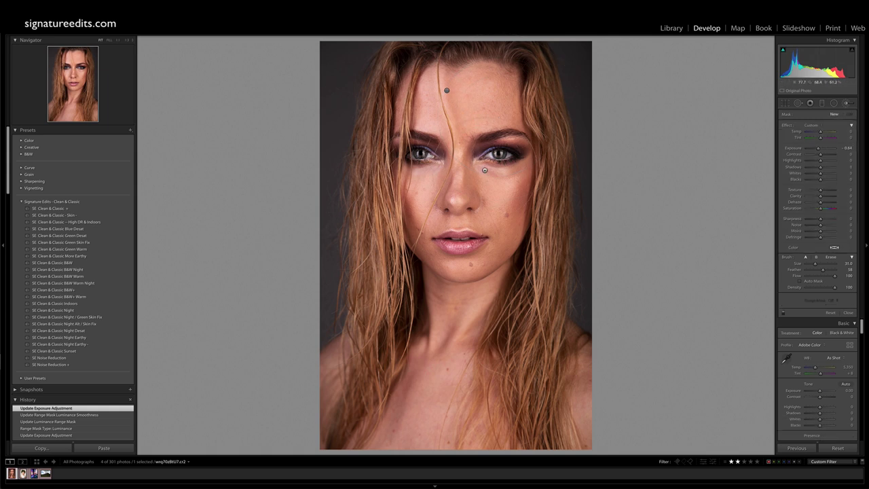
pyautogui.scroll(1, 479, 113)
pyautogui.moveTo(475, 114)
pyautogui.mouseDown()
pyautogui.moveTo(458, 289)
pyautogui.moveTo(397, 252)
pyautogui.moveTo(465, 400)
pyautogui.moveTo(557, 347)
pyautogui.moveTo(441, 216)
pyautogui.mouseUp()
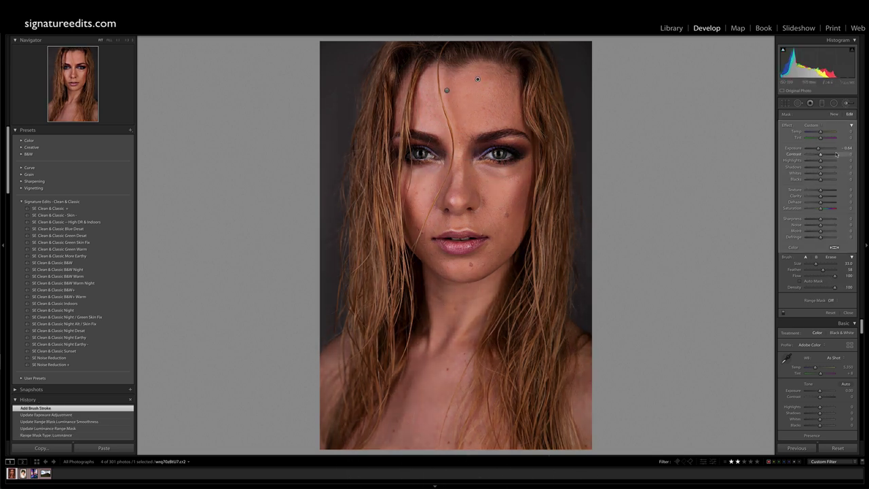
# Step: Limit the second brush to the dark tones with a Luminance range mask of 0/27 and smoothness 48
pyautogui.click(828, 300)
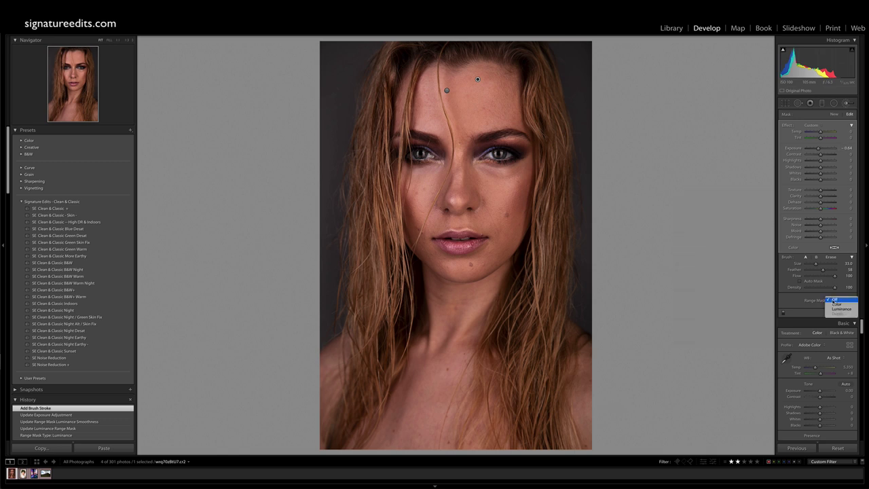
pyautogui.click(834, 309)
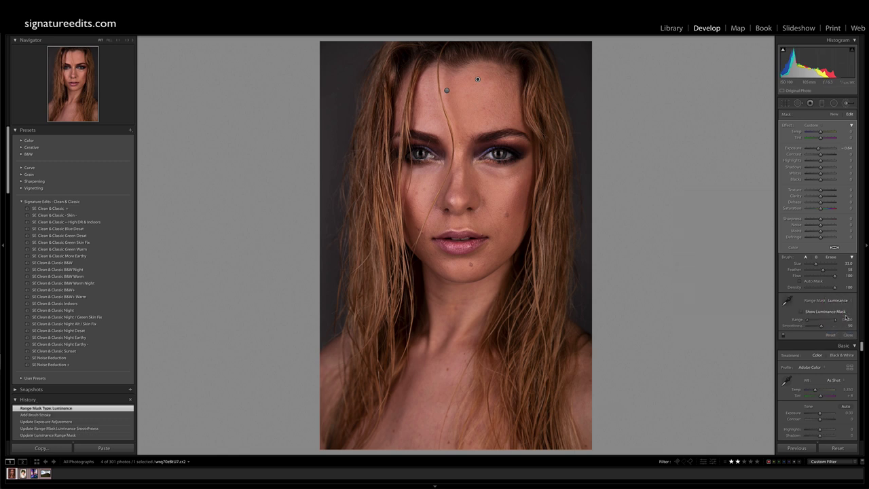
pyautogui.moveTo(835, 321); pyautogui.dragTo(817, 321)
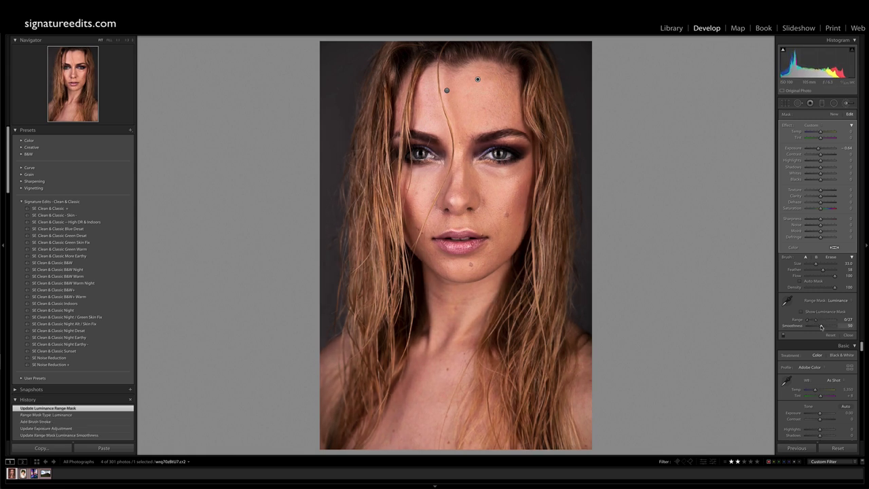
pyautogui.moveTo(825, 327); pyautogui.dragTo(821, 326)
# Step: Check which dark areas the second brush covers by toggling the luminance mask display
pyautogui.click(802, 312)
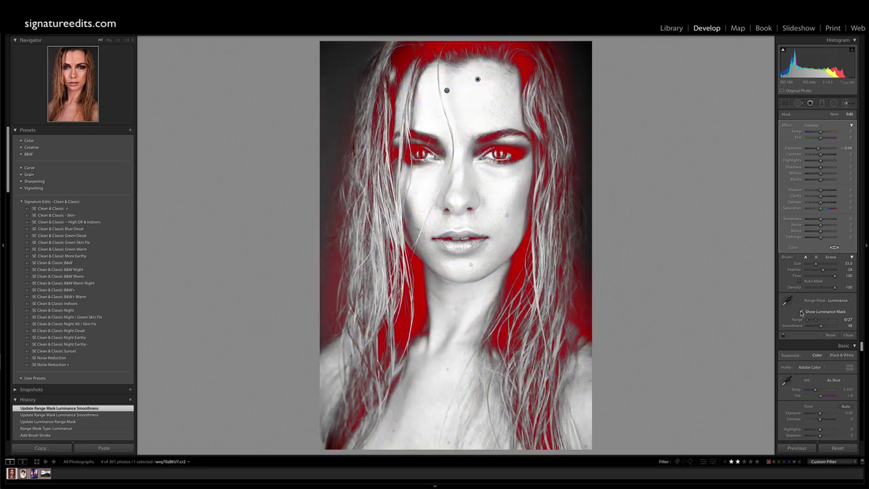
pyautogui.click(802, 311)
pyautogui.click(802, 311)
pyautogui.click(802, 312)
# Step: Set the shadow brush's exposure to -0.24 and compare the portrait with all brushing reset and restored
pyautogui.moveTo(819, 148); pyautogui.dragTo(819, 148)
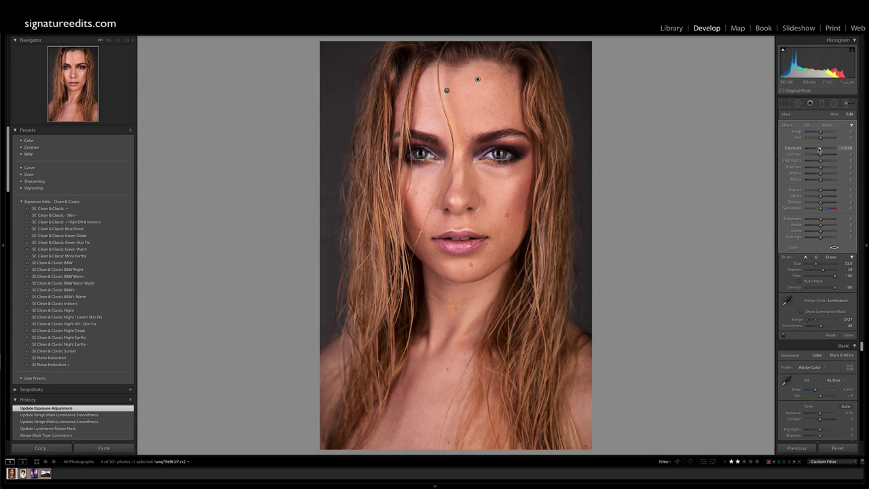
pyautogui.click(831, 335)
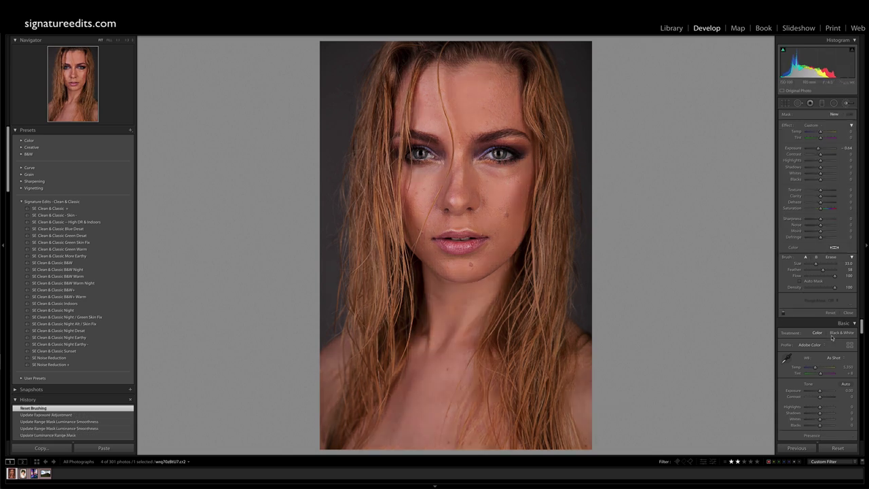
pyautogui.press('super+z')
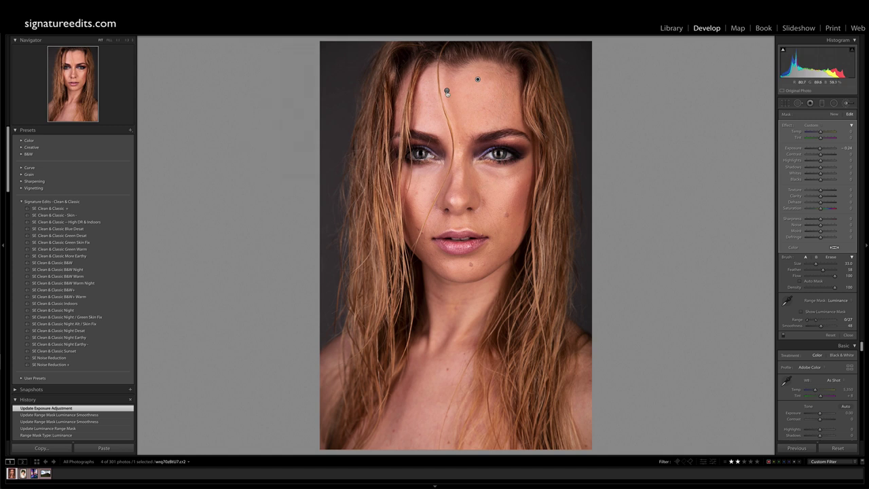
# Step: Check the areas covered by the shadow and highlight brushes by toggling their mask overlays on and off
pyautogui.press('o')
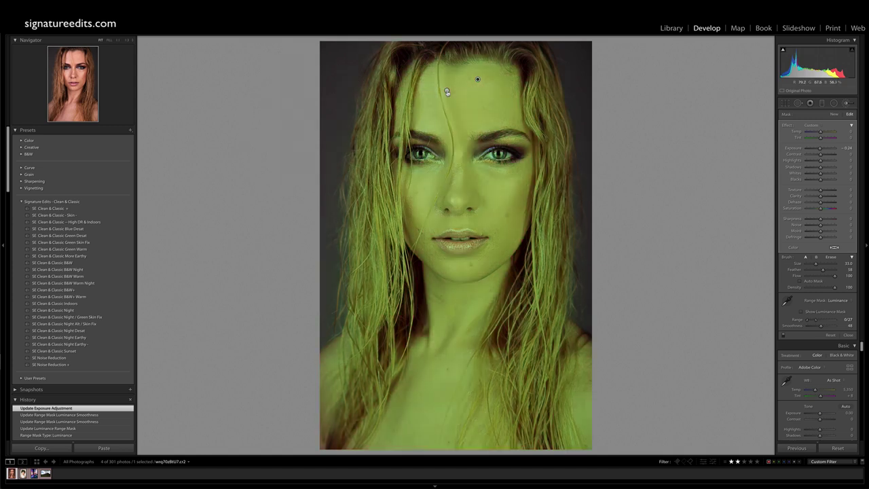
pyautogui.press('o')
pyautogui.press('o')
pyautogui.press('o')
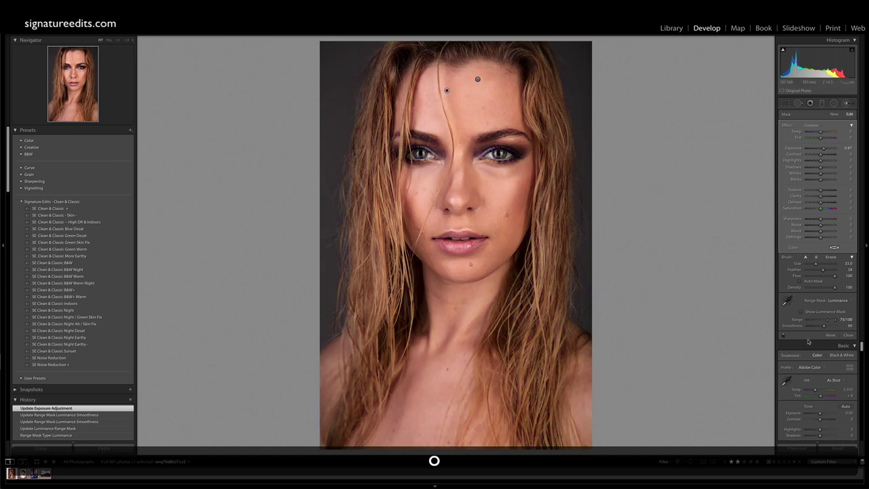
pyautogui.click(802, 312)
pyautogui.click(802, 312)
# Step: Set the highlight brush's texture to -40 and contrast to -32, and compare the portrait with that brush deleted and restored
pyautogui.scroll(-3, 456, 106)
pyautogui.scroll(-2, 449, 75)
pyautogui.click(816, 190)
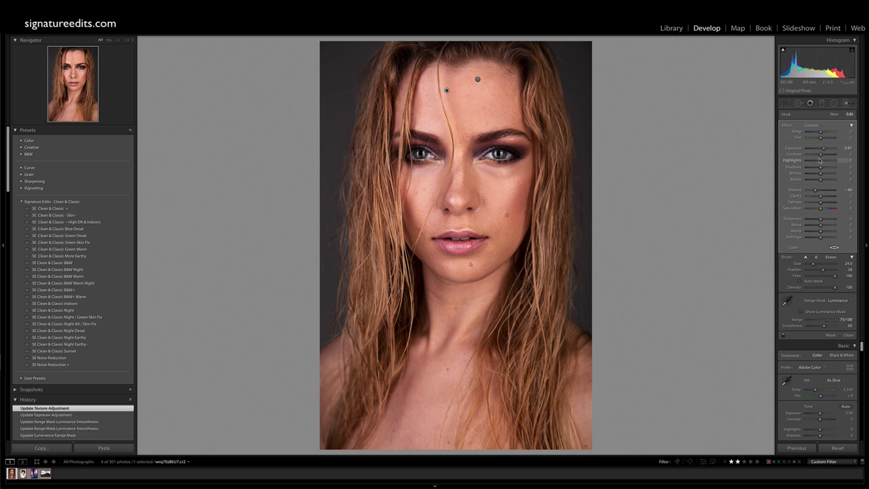
pyautogui.click(817, 155)
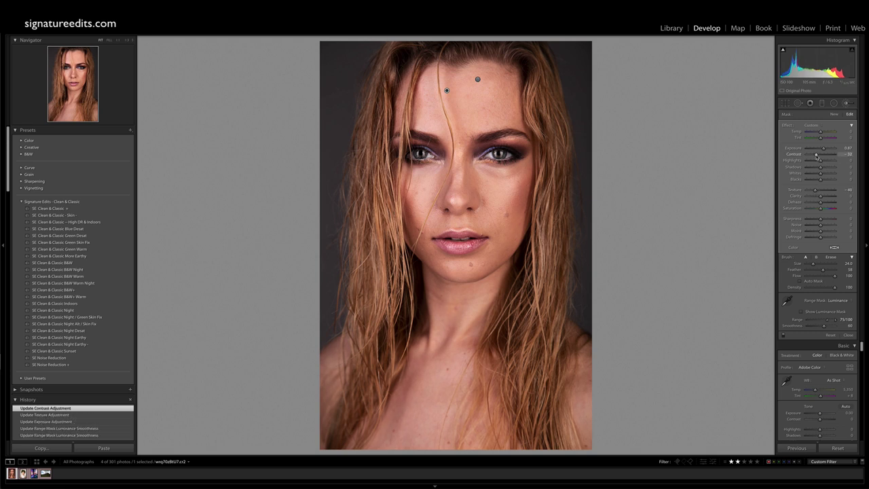
pyautogui.press('BackSpace')
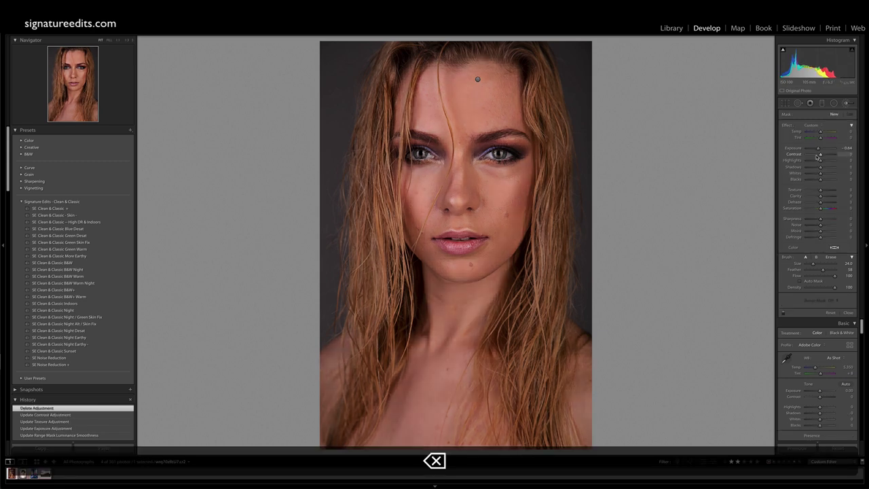
pyautogui.press('super+z')
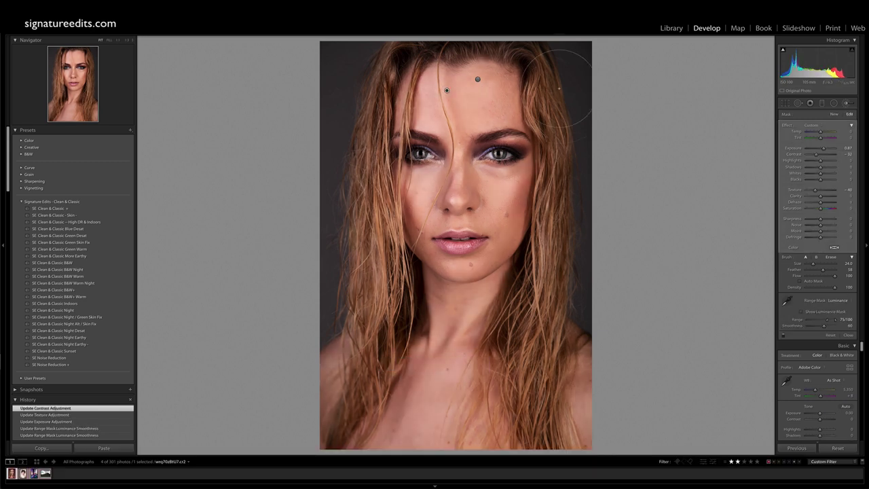
# Step: On the shadow brush, try a highlights boost and reset it, and set texture to 77, dehaze to 2 and saturation to 15
pyautogui.click(478, 81)
pyautogui.moveTo(821, 160); pyautogui.dragTo(830, 165)
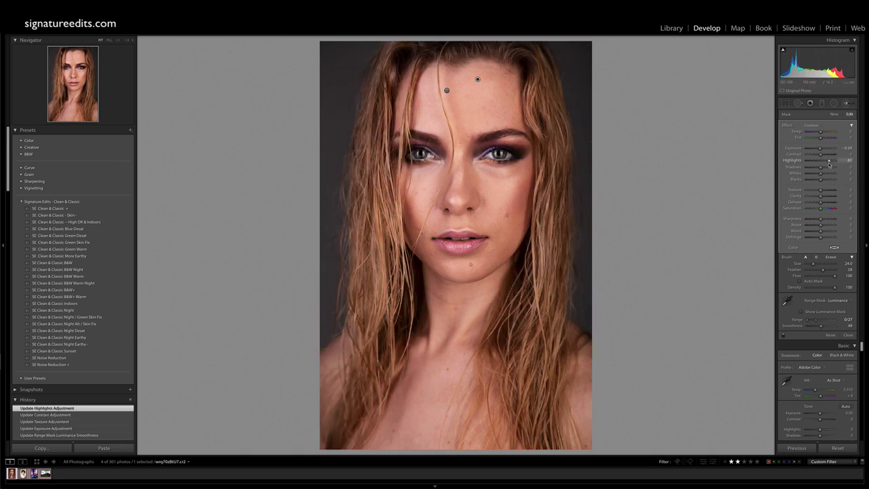
pyautogui.press('Down')
pyautogui.press('Down')
pyautogui.doubleClick(829, 161)
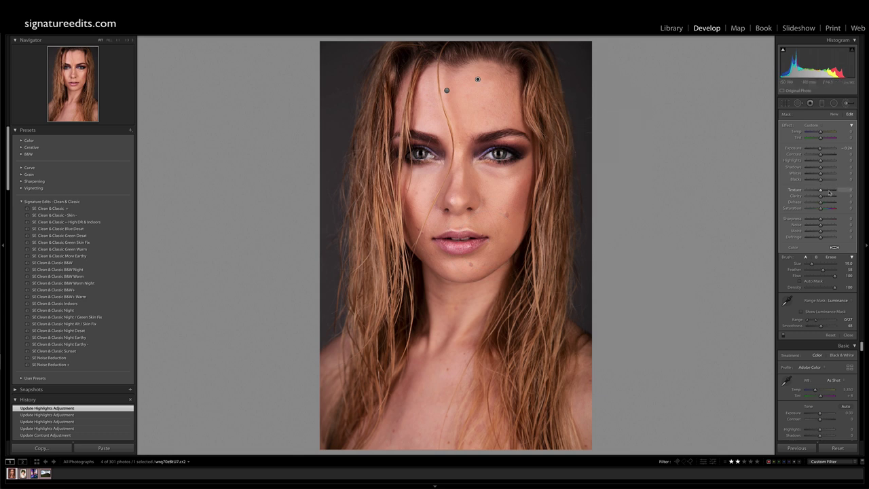
pyautogui.moveTo(833, 192)
pyautogui.mouseDown()
pyautogui.moveTo(841, 192)
pyautogui.moveTo(821, 204)
pyautogui.mouseUp()
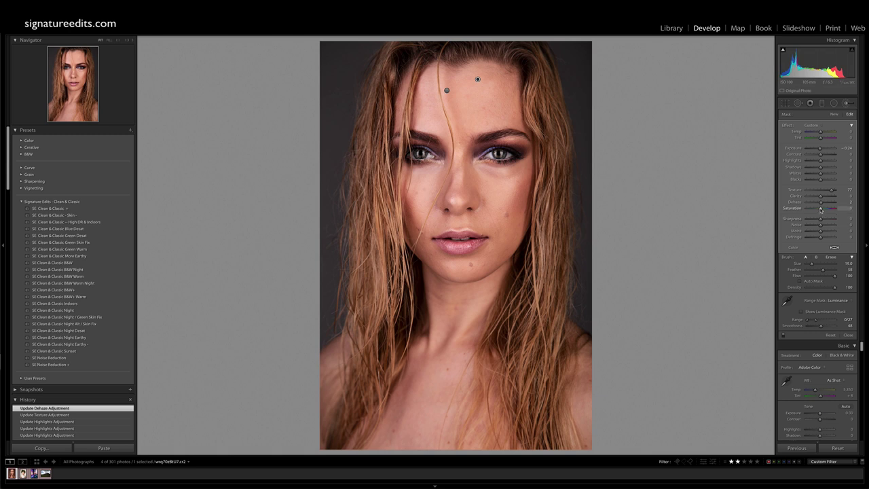
pyautogui.moveTo(824, 209); pyautogui.dragTo(822, 210)
# Step: Compare the portrait with the shadow brush deleted and restored, and with all brushing reset and restored
pyautogui.press('-')
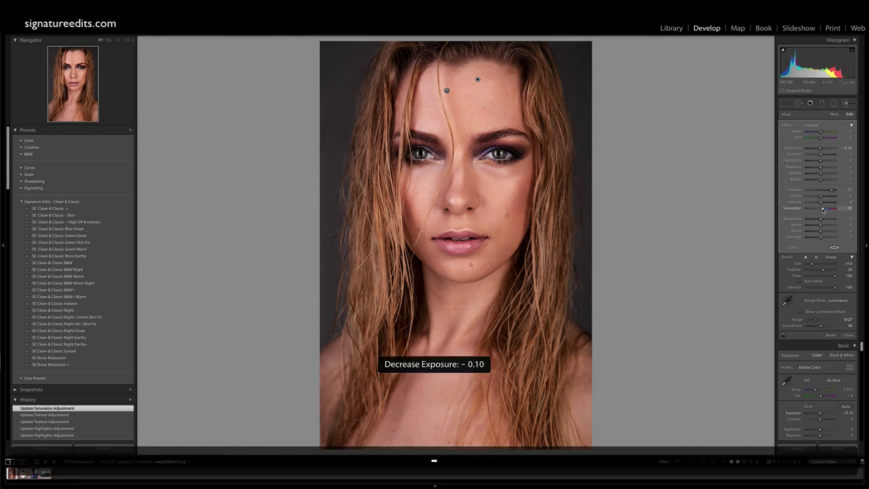
pyautogui.press('=')
pyautogui.press('BackSpace')
pyautogui.press('super+BackSpace')
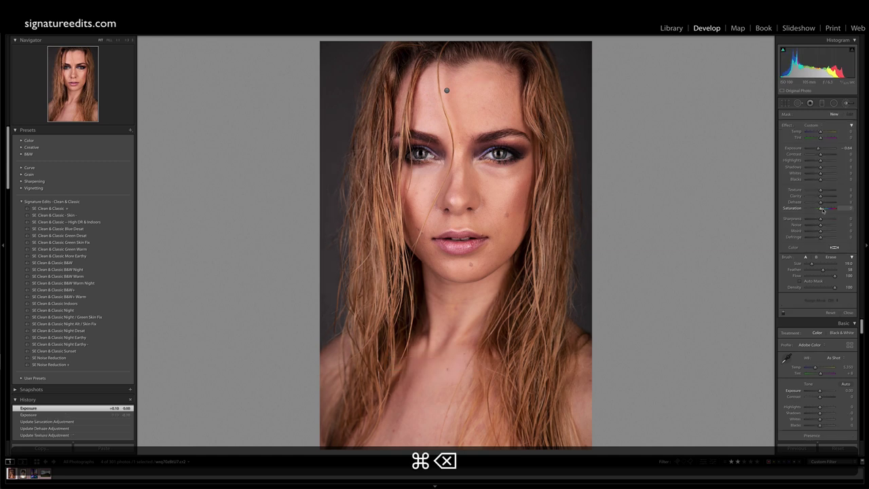
pyautogui.press('super+z')
pyautogui.press('BackSpace')
pyautogui.press('super+z')
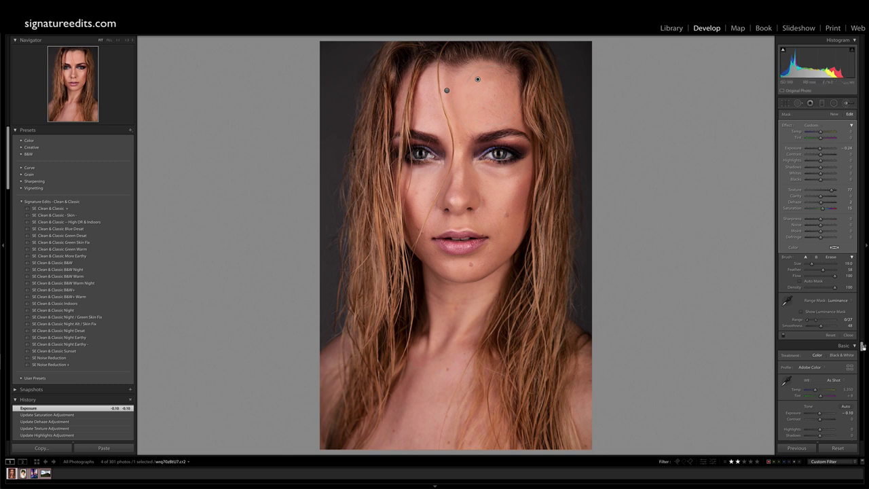
pyautogui.click(830, 335)
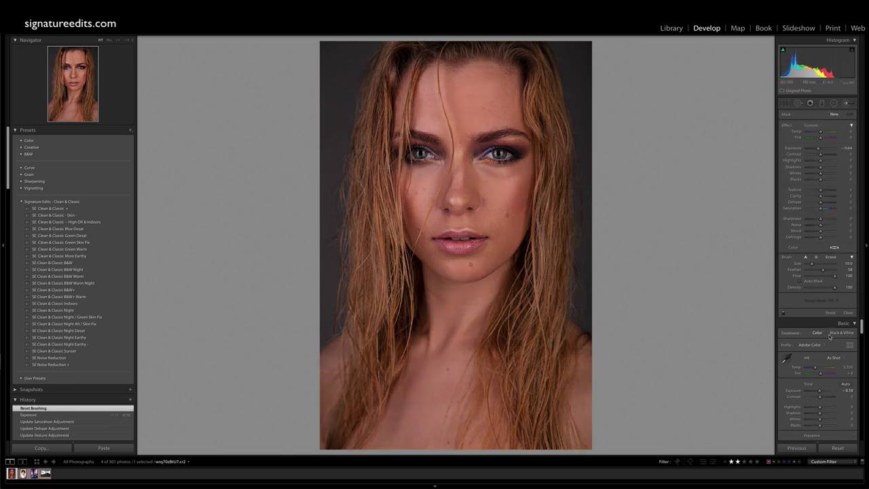
pyautogui.hotkey('ctrl', 'z')
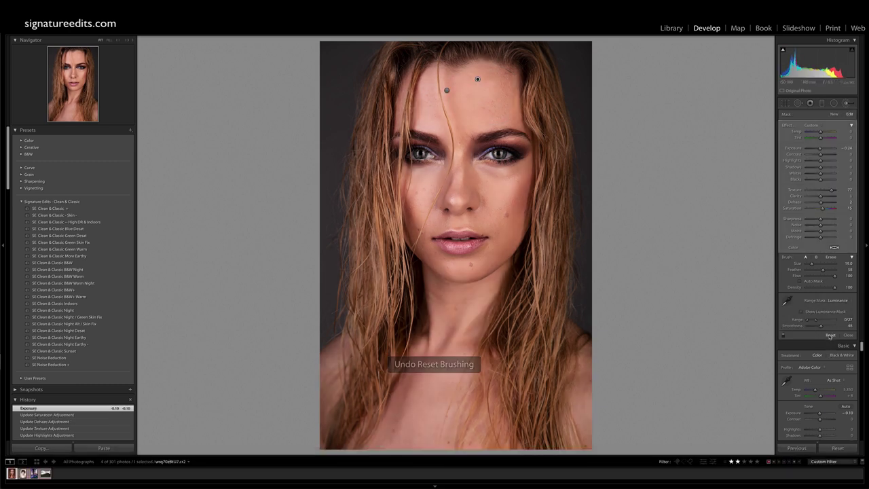
# Step: Bring the portrait's overall exposure back up to 0
pyautogui.hotkey('ctrl', ',')
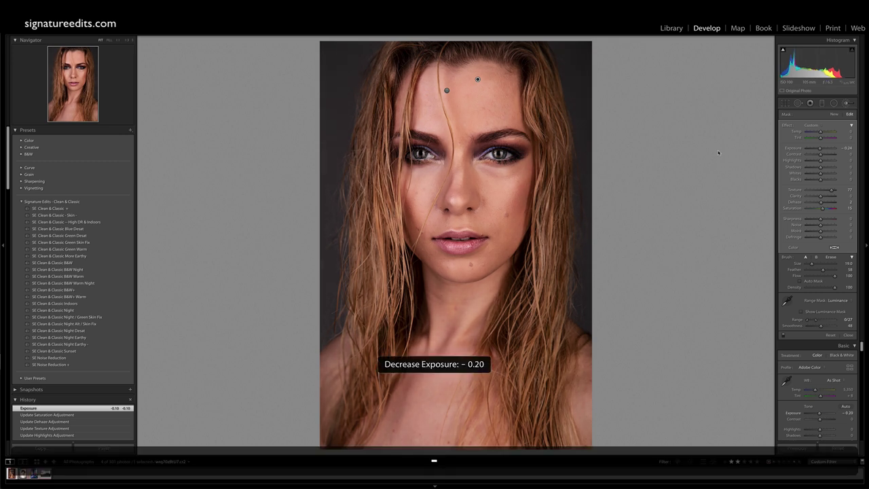
pyautogui.press('=')
pyautogui.press('=')
# Step: Switch to the photo of the girl in the leaf crown and paint a -0.64 exposure brush over her head and dress
pyautogui.press('Right')
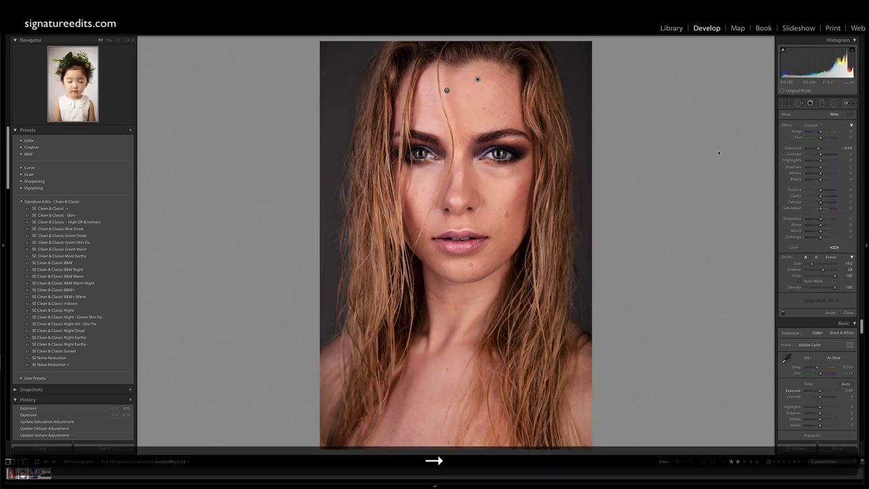
pyautogui.scroll(5, 463, 163)
pyautogui.moveTo(483, 124)
pyautogui.mouseDown()
pyautogui.moveTo(450, 129)
pyautogui.moveTo(502, 272)
pyautogui.moveTo(453, 401)
pyautogui.moveTo(470, 166)
pyautogui.moveTo(486, 407)
pyautogui.mouseUp()
# Step: Set the girl photo's overall exposure to -0.33
pyautogui.hotkey('shift', '-')
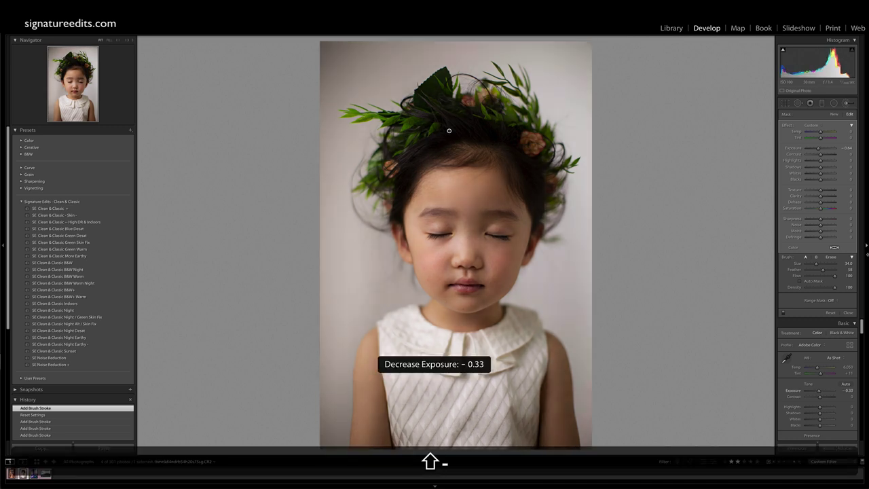
pyautogui.hotkey('shift', '-')
pyautogui.hotkey('shift', '=')
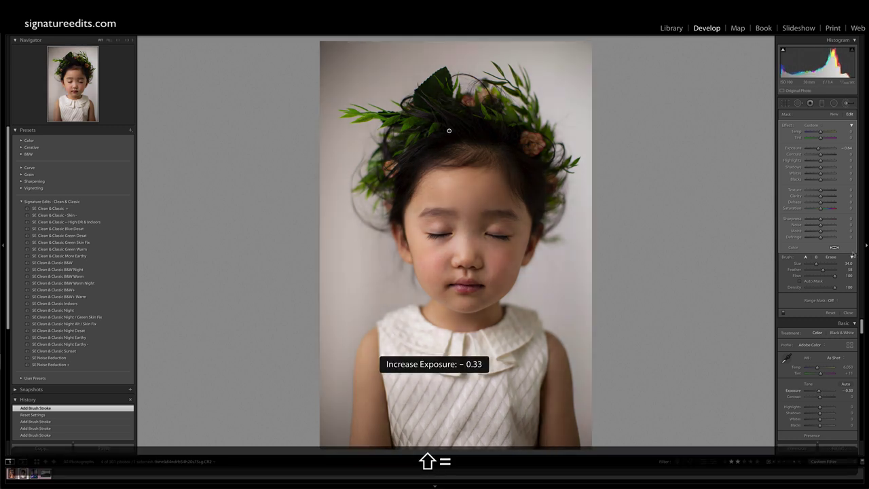
# Step: Limit the girl photo's brush to the dark tones with a Luminance range mask of 0/28
pyautogui.click(832, 301)
pyautogui.click(839, 313)
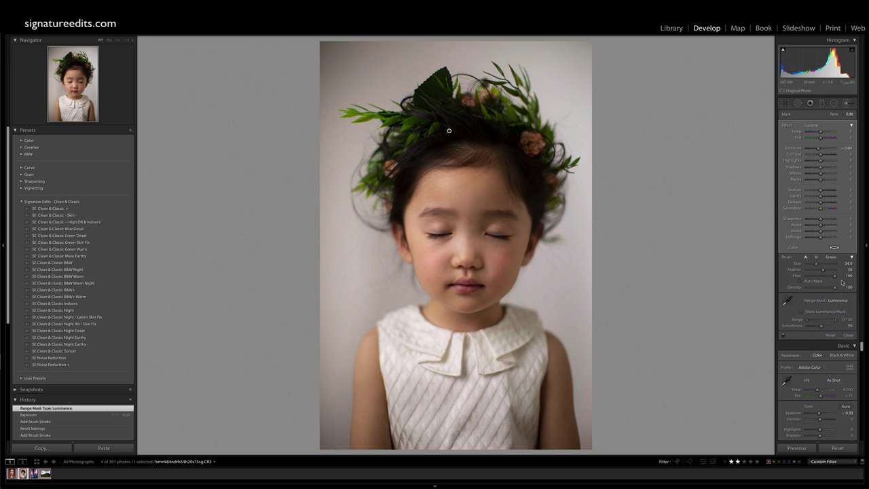
pyautogui.moveTo(835, 322); pyautogui.dragTo(814, 321)
# Step: Set the shadow brush's exposure to -0.55, contrast to 34, texture to 72, dehaze to 9 and saturation to 3, with clarity reset
pyautogui.moveTo(819, 148); pyautogui.dragTo(819, 152)
pyautogui.moveTo(820, 154); pyautogui.dragTo(825, 154)
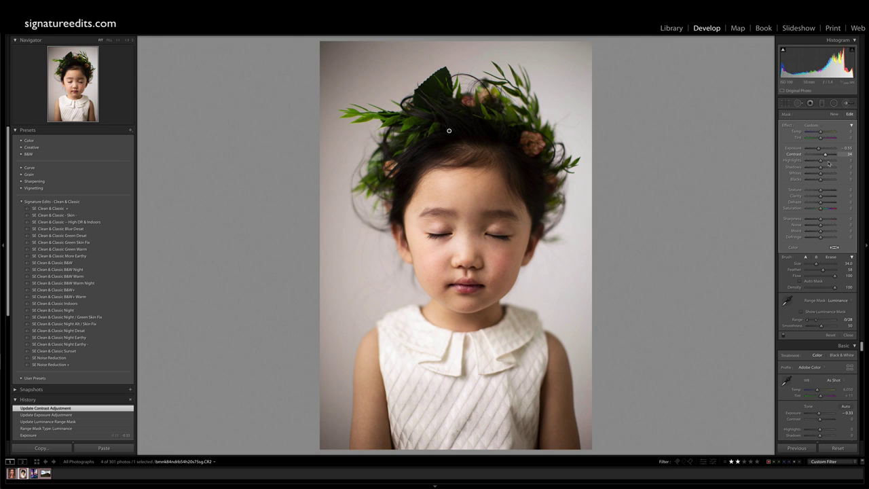
pyautogui.moveTo(821, 190); pyautogui.dragTo(821, 209)
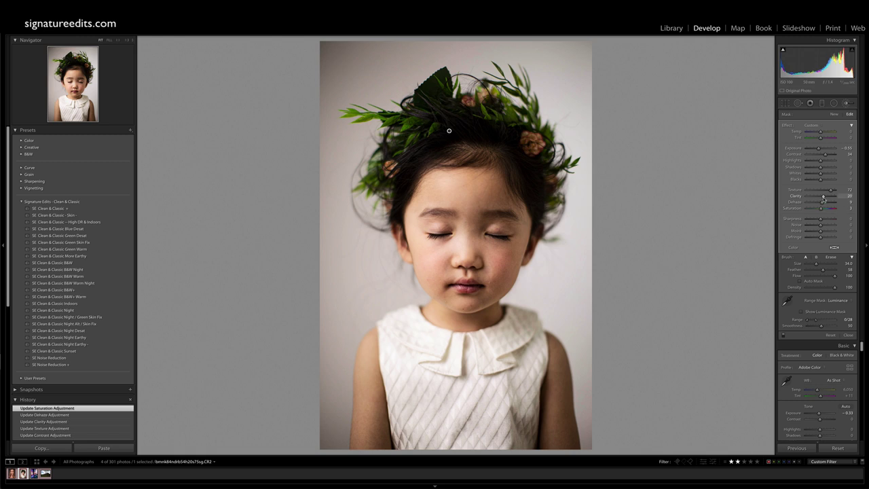
pyautogui.doubleClick(823, 196)
# Step: Paint a second adjustment brush over the girl's face and body and set its exposure to 0.72
pyautogui.scroll(3, 484, 238)
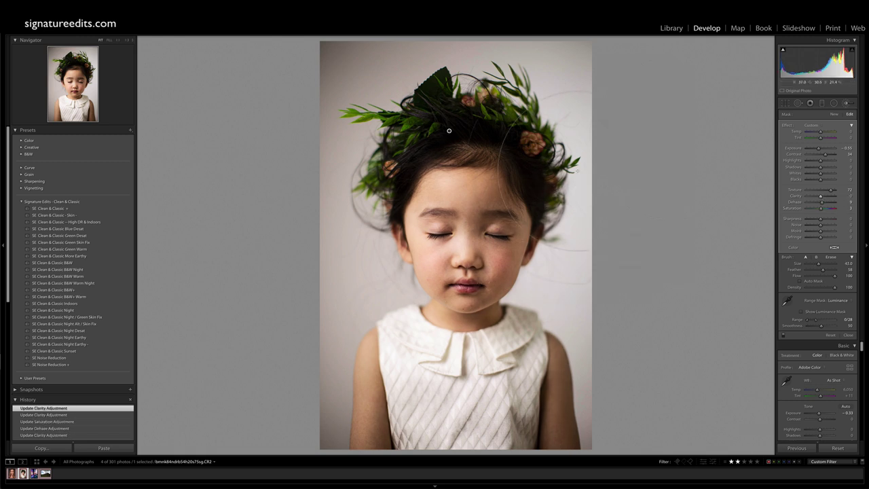
pyautogui.click(835, 115)
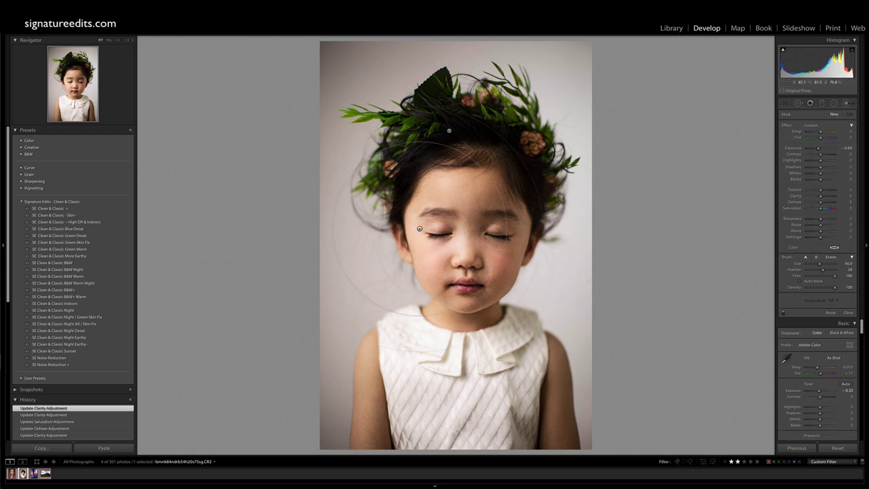
pyautogui.scroll(-2, 471, 204)
pyautogui.moveTo(472, 193)
pyautogui.mouseDown()
pyautogui.moveTo(475, 244)
pyautogui.moveTo(436, 427)
pyautogui.mouseUp()
pyautogui.moveTo(449, 130)
pyautogui.mouseDown()
pyautogui.moveTo(523, 170)
pyautogui.moveTo(472, 190)
pyautogui.mouseUp()
pyautogui.moveTo(819, 148); pyautogui.dragTo(823, 148)
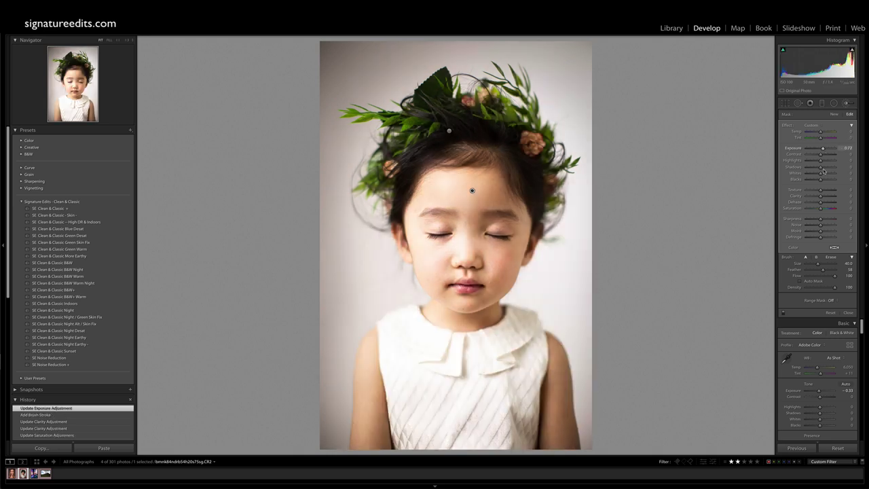
# Step: Limit the second brush to the bright tones with a Luminance range mask of 76/100
pyautogui.click(829, 301)
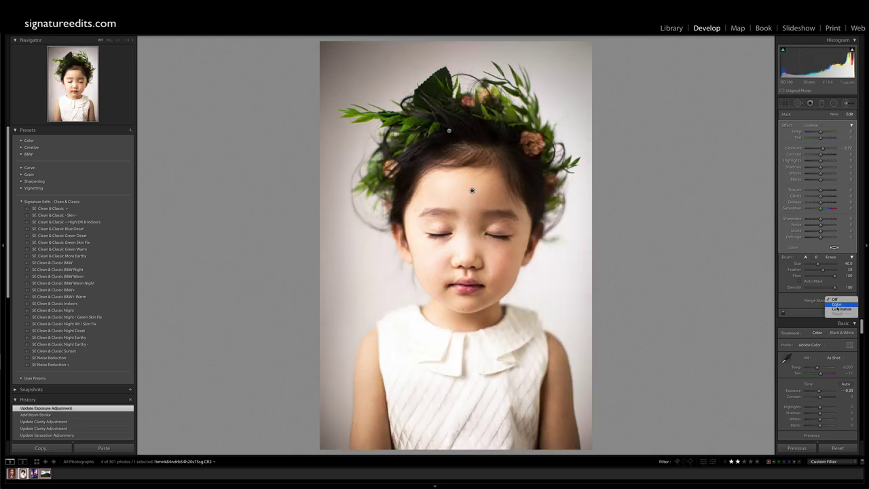
pyautogui.click(830, 312)
pyautogui.moveTo(809, 320); pyautogui.dragTo(828, 322)
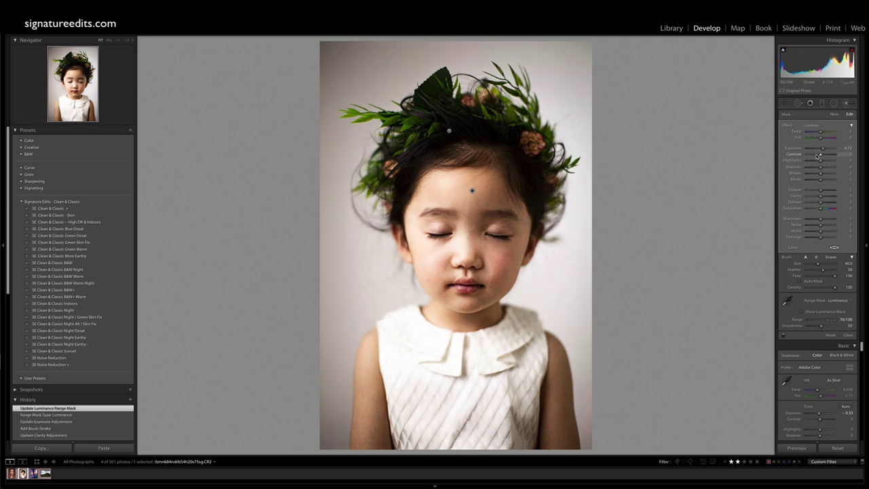
# Step: Soften the highlight brush's effect with contrast at -46, texture at -60 and clarity at -36
pyautogui.moveTo(819, 155); pyautogui.dragTo(815, 155)
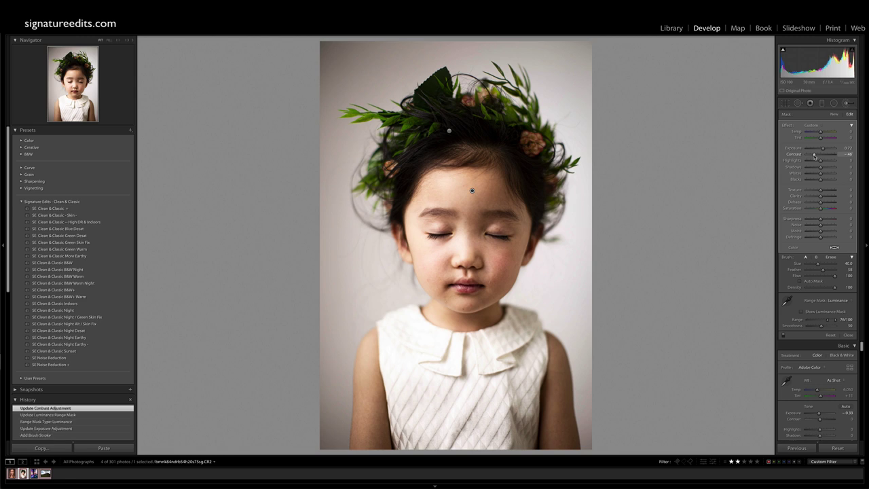
pyautogui.hotkey('shift', ',')
pyautogui.hotkey('shift', '.')
pyautogui.moveTo(821, 195); pyautogui.dragTo(820, 197)
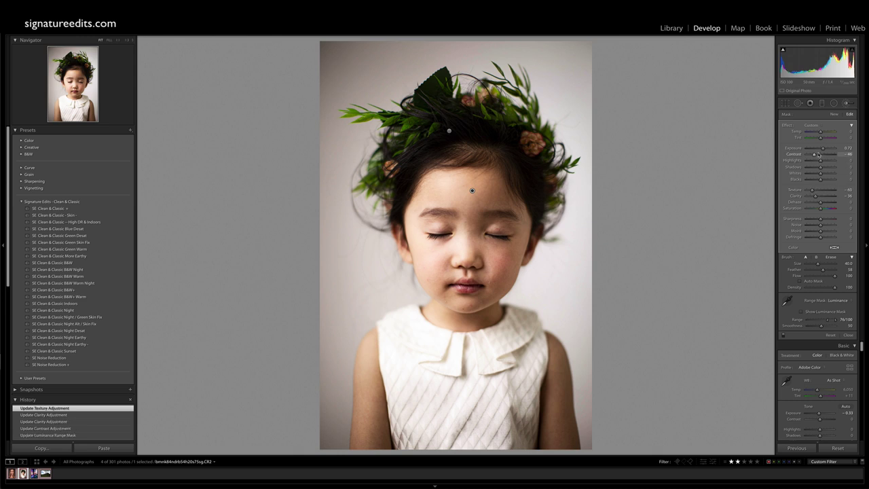
# Step: Set the photo's overall exposure to -0.13 and the highlight brush's highlights to -36
pyautogui.press('=')
pyautogui.press('=')
pyautogui.press('=')
pyautogui.press('=')
pyautogui.press('-')
pyautogui.press('-')
pyautogui.moveTo(821, 160); pyautogui.dragTo(816, 161)
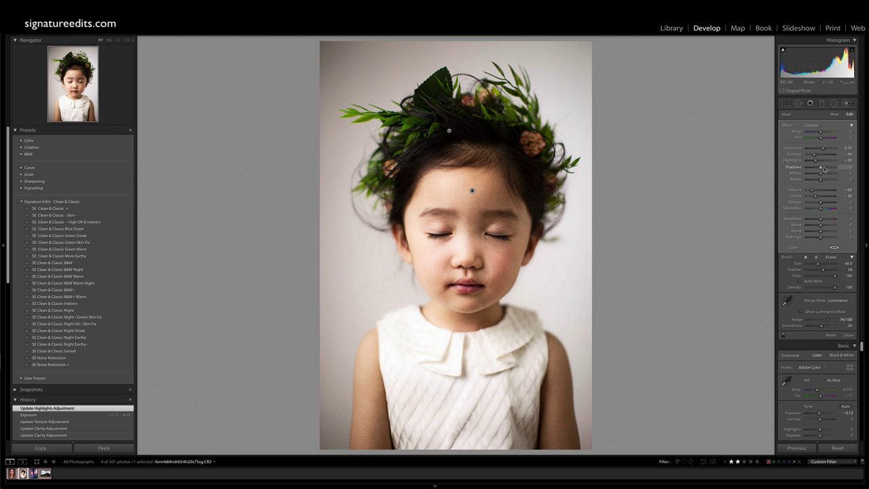
# Step: Compare the girl's photo with its edits reset and restored, and with one brush deleted and restored
pyautogui.click(839, 449)
pyautogui.press('super+z')
pyautogui.press('BackSpace')
pyautogui.press('super+z')
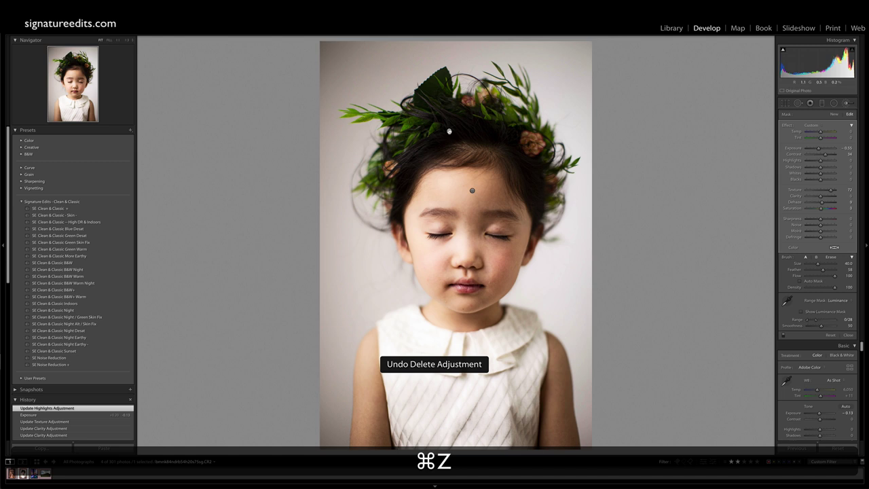
# Step: Weaken the girl photo's shadow brush by setting exposure to 0.00 and contrast to -3 and reducing its texture
pyautogui.moveTo(819, 148); pyautogui.dragTo(820, 155)
pyautogui.moveTo(821, 190); pyautogui.dragTo(821, 191)
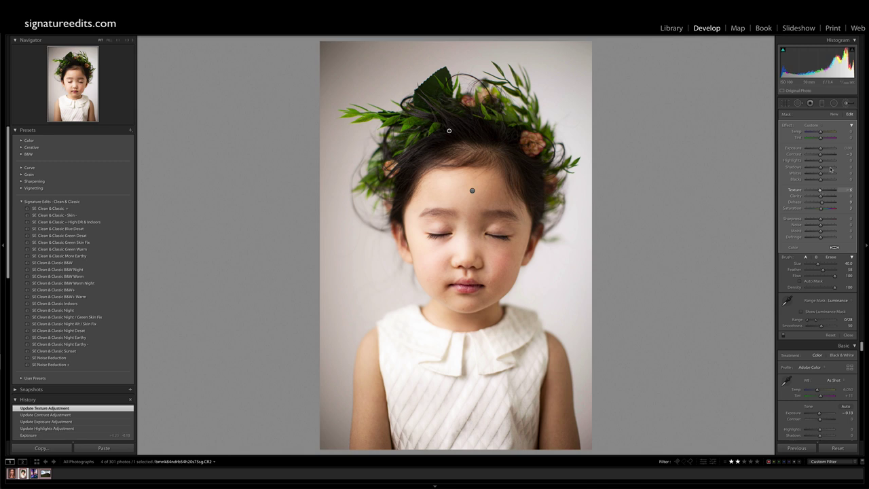
# Step: Paint the girl's eyebrows and eyelash lines with a new darkening brush, and set its exposure to -0.30 and texture to 100
pyautogui.click(834, 114)
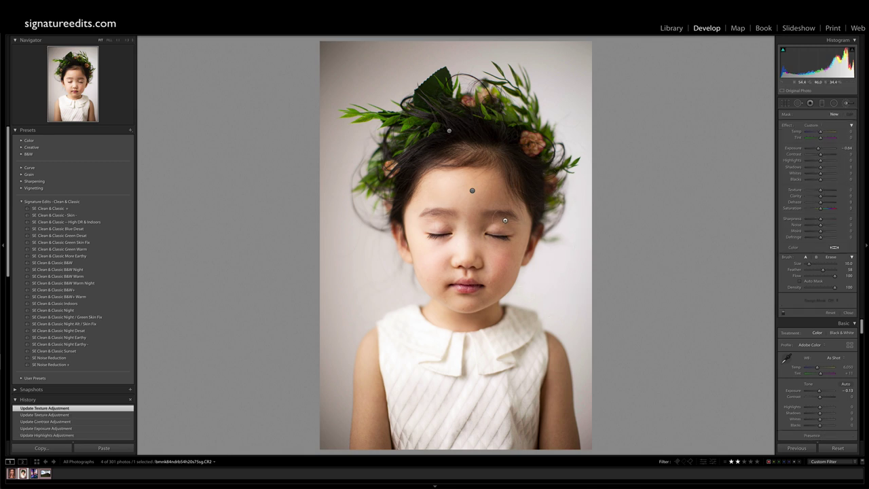
pyautogui.moveTo(429, 212); pyautogui.dragTo(517, 217)
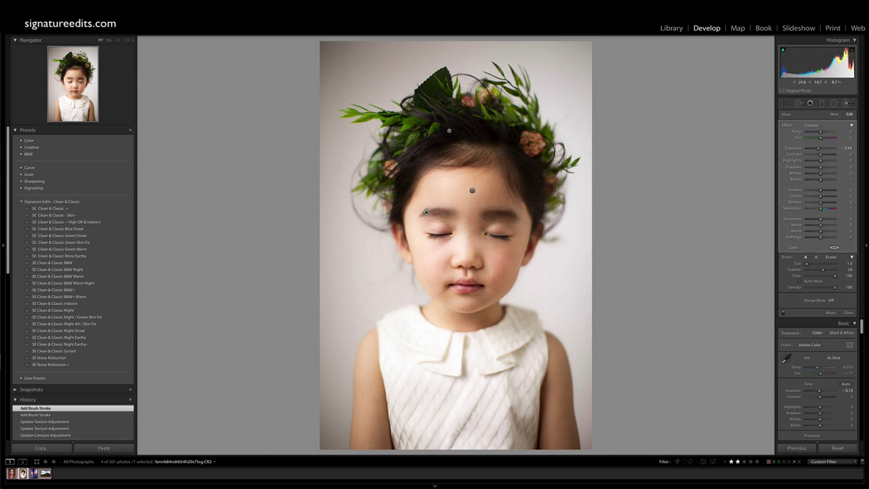
pyautogui.moveTo(501, 237); pyautogui.dragTo(508, 238)
pyautogui.moveTo(448, 235); pyautogui.dragTo(428, 237)
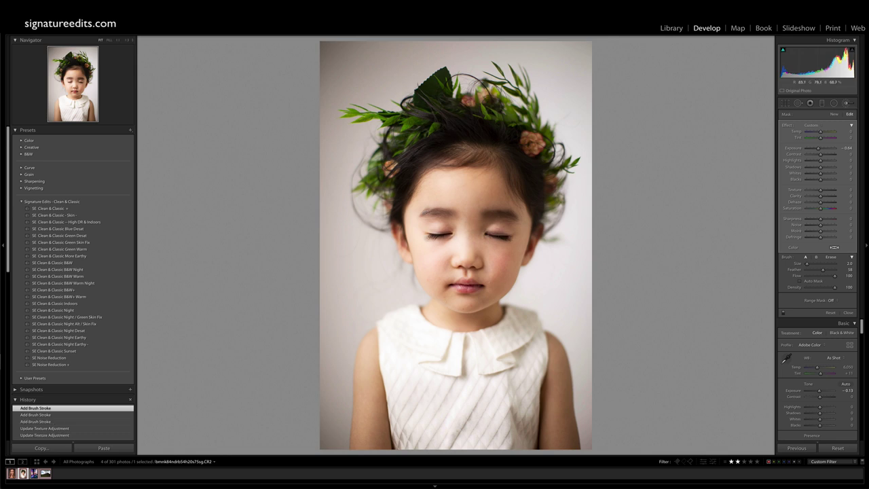
pyautogui.moveTo(819, 148); pyautogui.dragTo(821, 154)
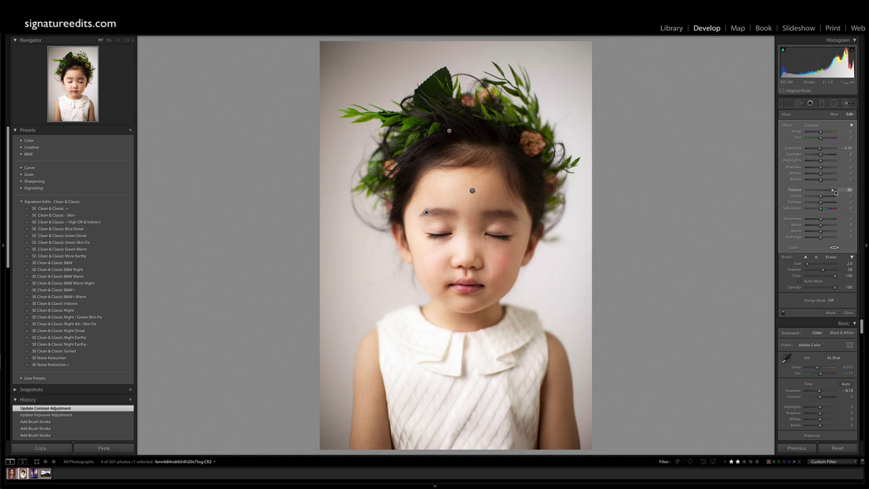
pyautogui.moveTo(837, 192); pyautogui.dragTo(836, 192)
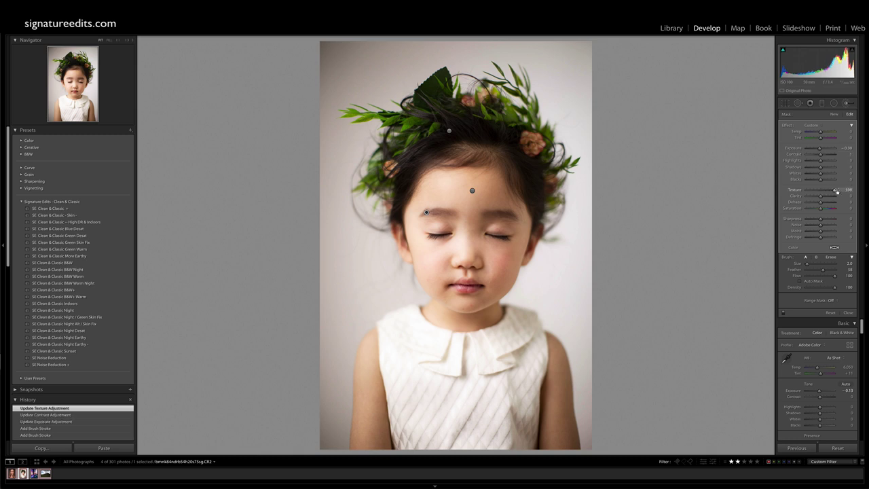
# Step: Compare the girl's photo twice with all its edits reset and restored, closing the brush in between
pyautogui.click(838, 448)
pyautogui.press('super+z')
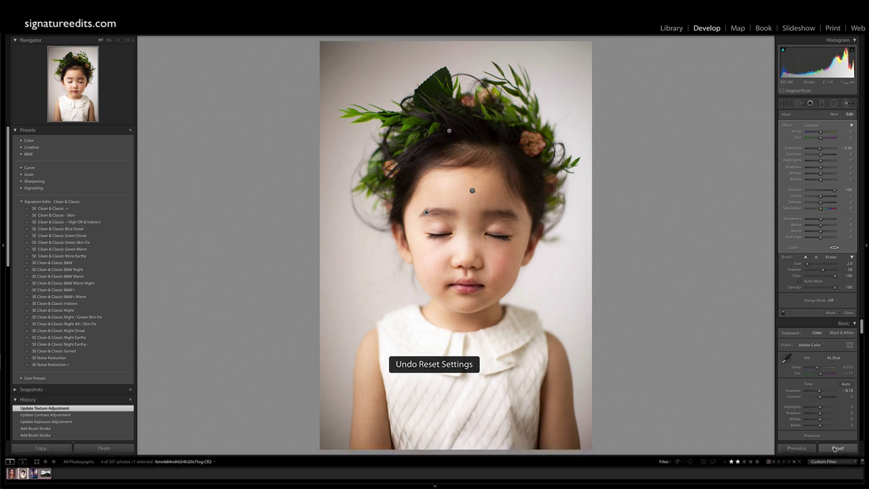
pyautogui.press('Return')
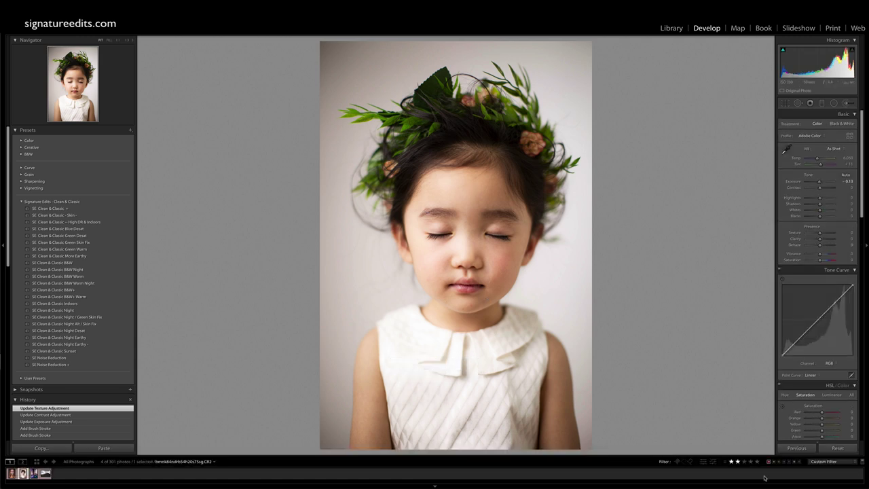
pyautogui.click(838, 448)
pyautogui.press('super+z')
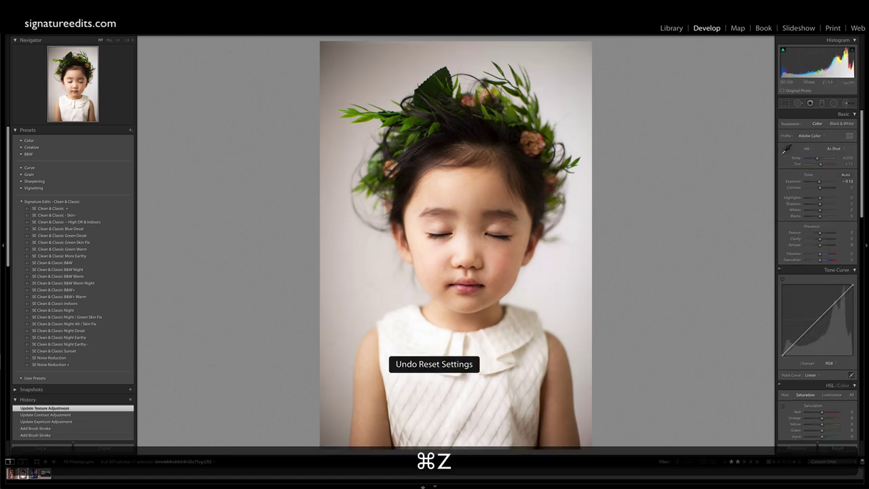
# Step: Go to the mountain landscape photo, activate the adjustment brush and reset all of the photo's settings
pyautogui.press('Right')
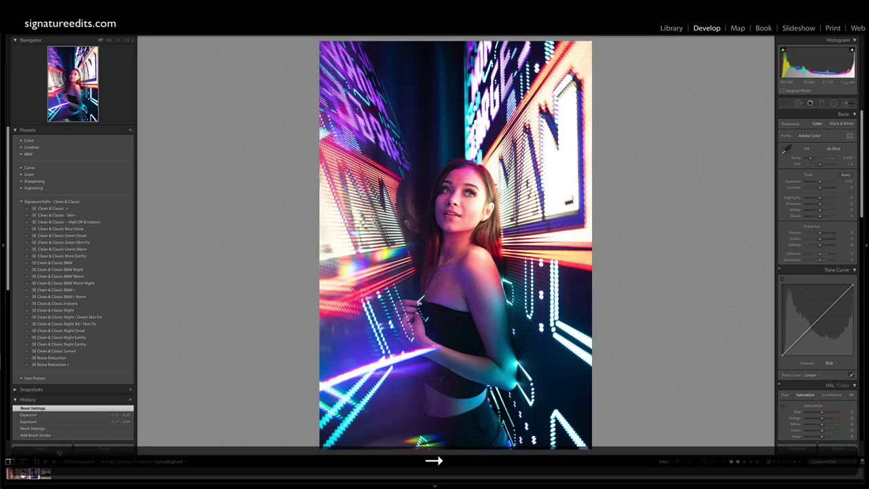
pyautogui.press('Right')
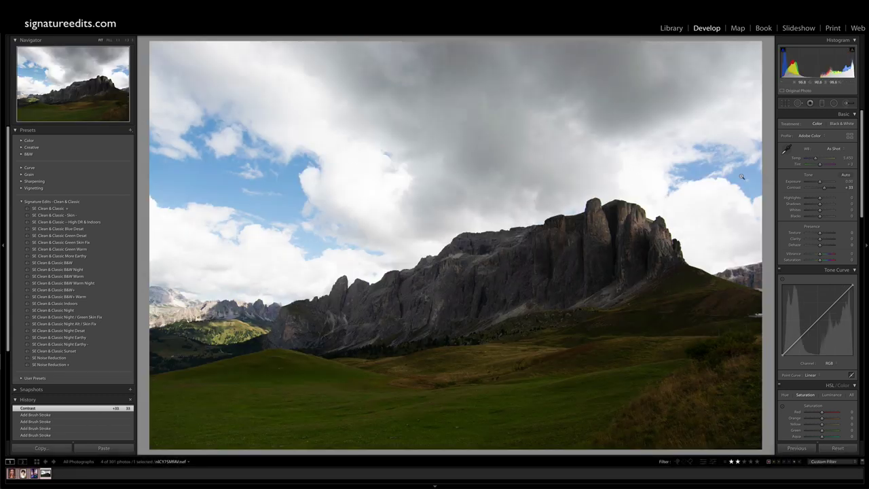
pyautogui.click(845, 104)
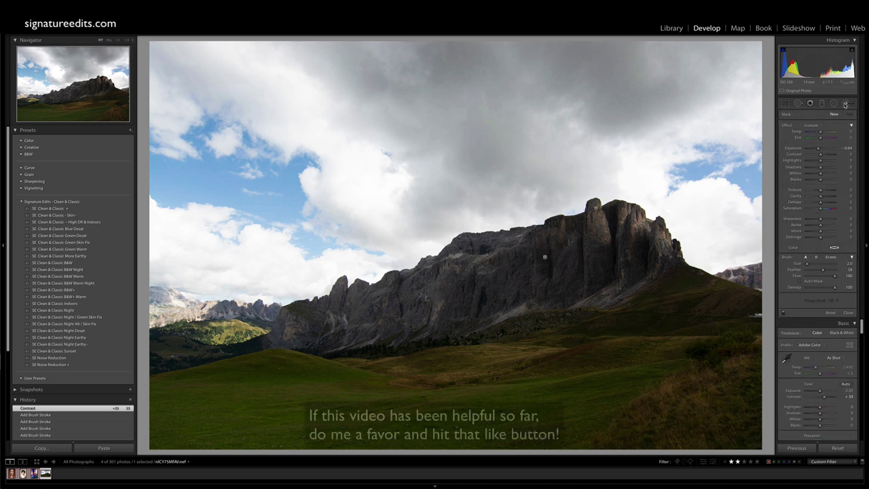
pyautogui.click(839, 449)
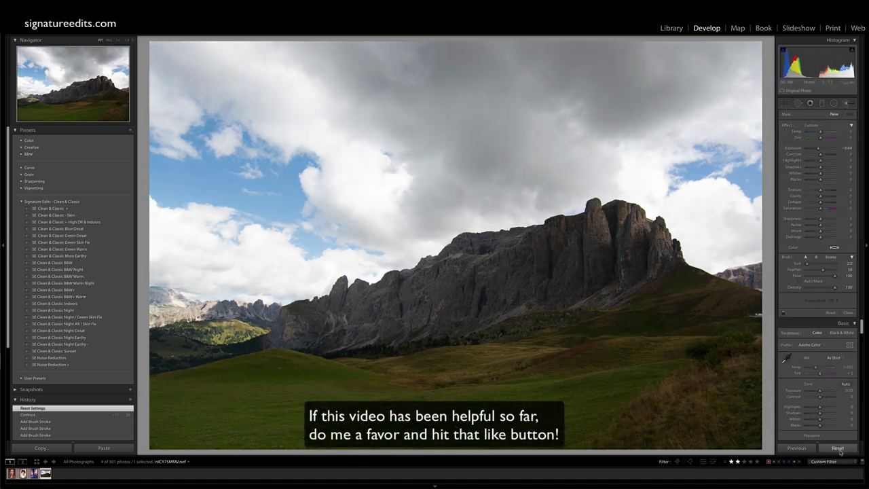
# Step: Enlarge the brush to about 29 and paint over the mountain's rock face with exposure at -0.64
pyautogui.scroll(8, 493, 328)
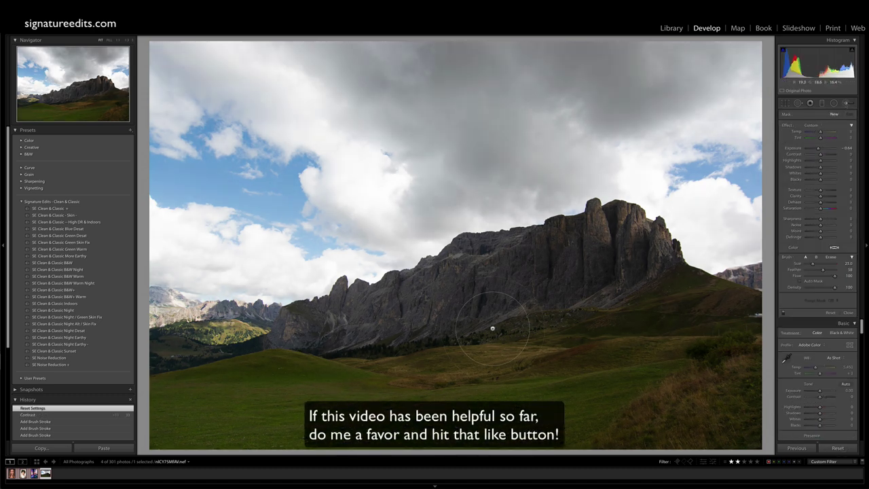
pyautogui.scroll(-2, 606, 279)
pyautogui.moveTo(606, 280)
pyautogui.mouseDown()
pyautogui.moveTo(604, 245)
pyautogui.moveTo(617, 247)
pyautogui.moveTo(404, 267)
pyautogui.moveTo(535, 281)
pyautogui.moveTo(586, 276)
pyautogui.moveTo(455, 316)
pyautogui.moveTo(373, 324)
pyautogui.mouseUp()
pyautogui.scroll(-3, 359, 326)
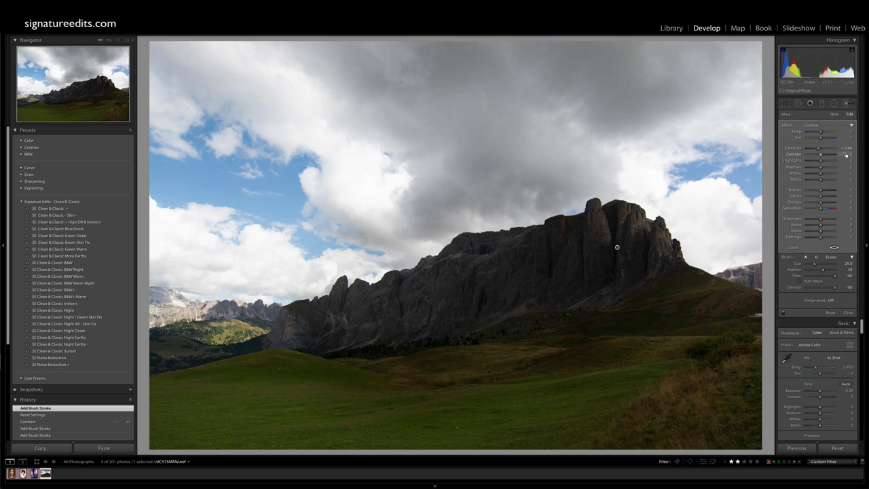
# Step: Restrict the mountain brush to the dark tones with a luminance range mask of 0/34
pyautogui.click(831, 300)
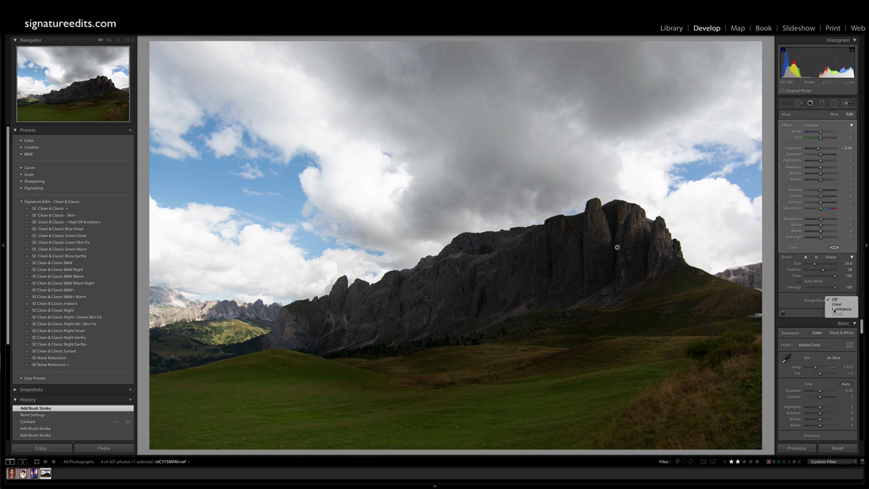
pyautogui.click(836, 314)
pyautogui.moveTo(807, 321)
pyautogui.mouseDown()
pyautogui.moveTo(828, 321)
pyautogui.moveTo(818, 321)
pyautogui.mouseUp()
# Step: Give the mountain's shadow brush contrast 30, texture 15 and clarity 4
pyautogui.click(826, 155)
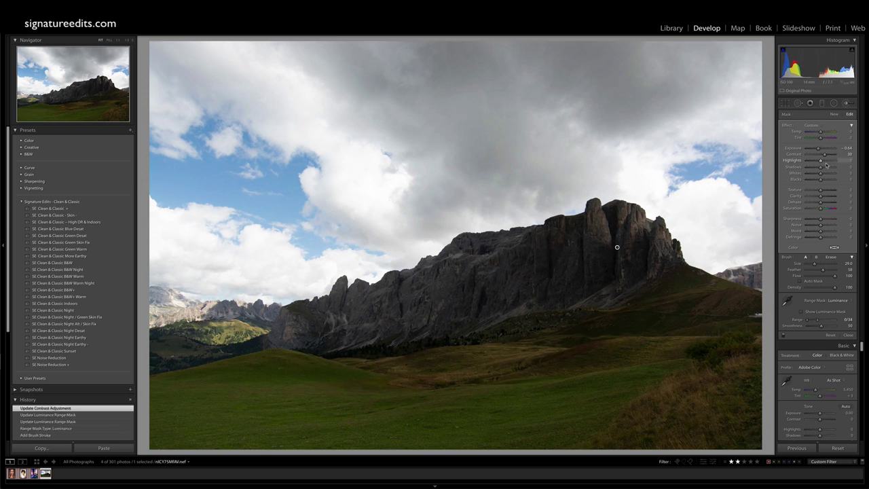
pyautogui.click(827, 191)
pyautogui.click(822, 196)
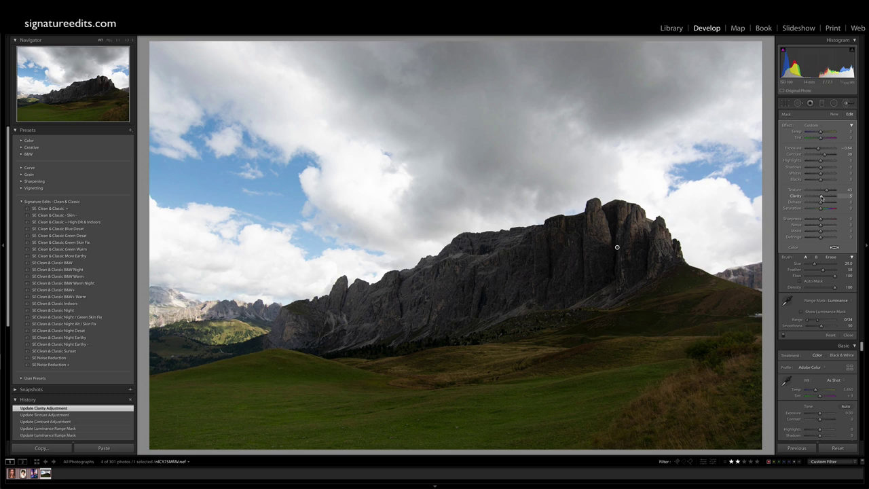
pyautogui.click(824, 190)
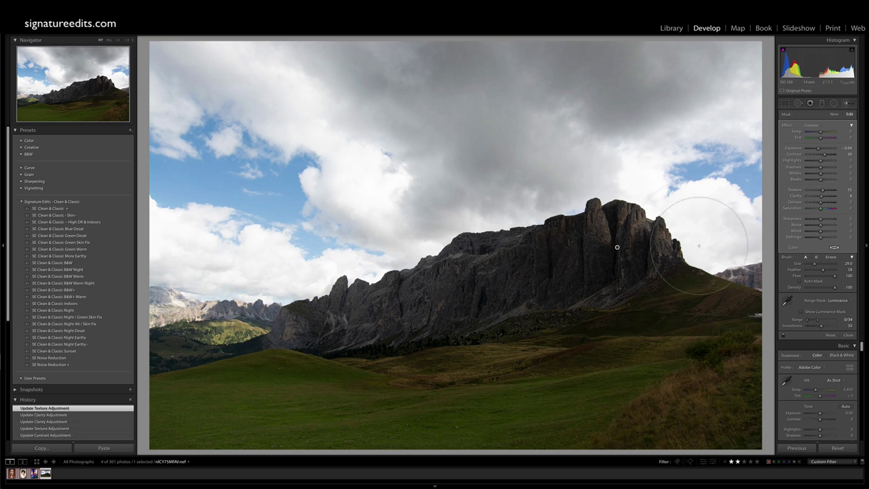
# Step: Refine the shadow brush's luminance mask to range 0/21 and smoothness 71, checking its coverage with the mask overlays
pyautogui.click(800, 311)
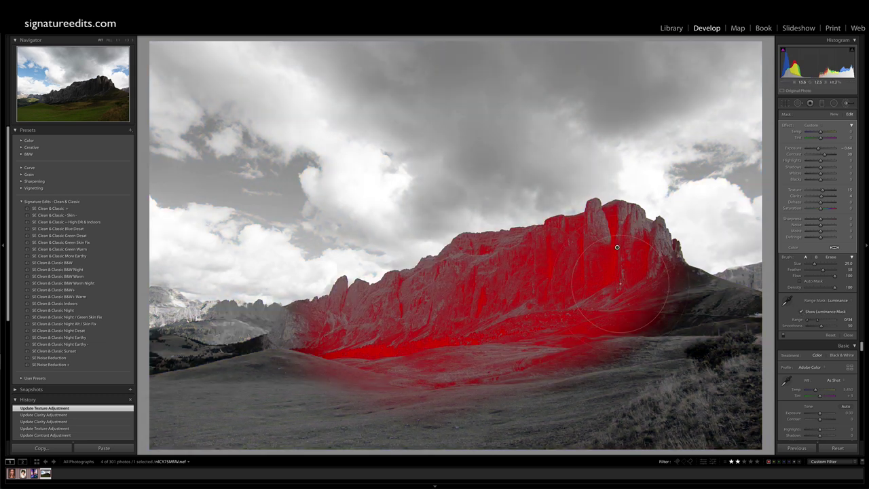
pyautogui.moveTo(827, 327); pyautogui.dragTo(814, 322)
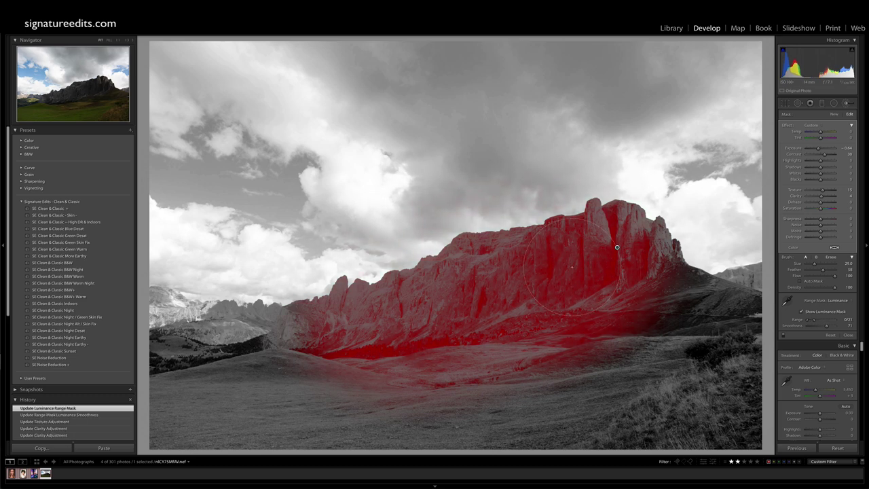
pyautogui.press('o')
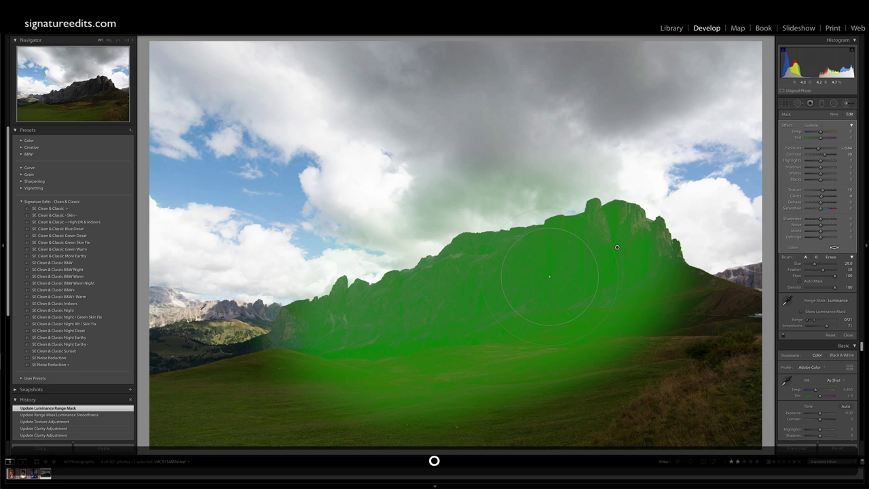
pyautogui.press('o')
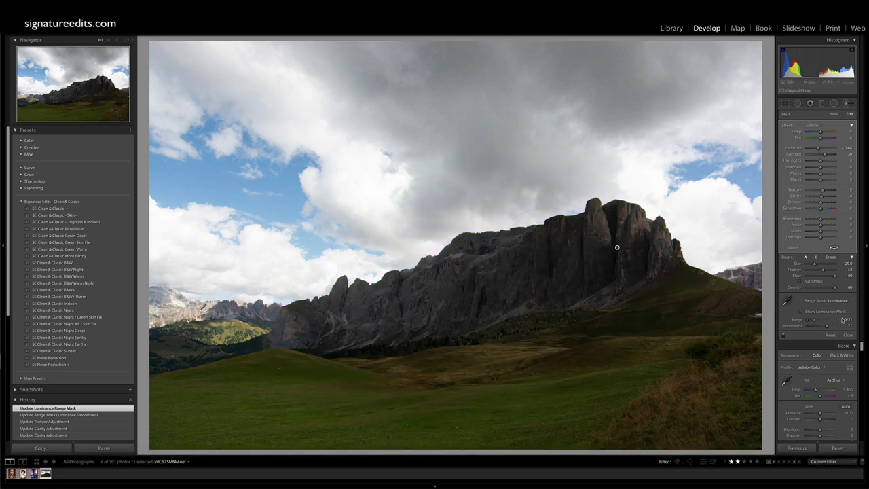
# Step: Compare the mountain with the shadow brush deleted and restored
pyautogui.press('BackSpace')
pyautogui.press('super+z')
# Step: Paint the mountain's rock face with a new brush of size 27 and set its exposure to 0.49
pyautogui.click(834, 113)
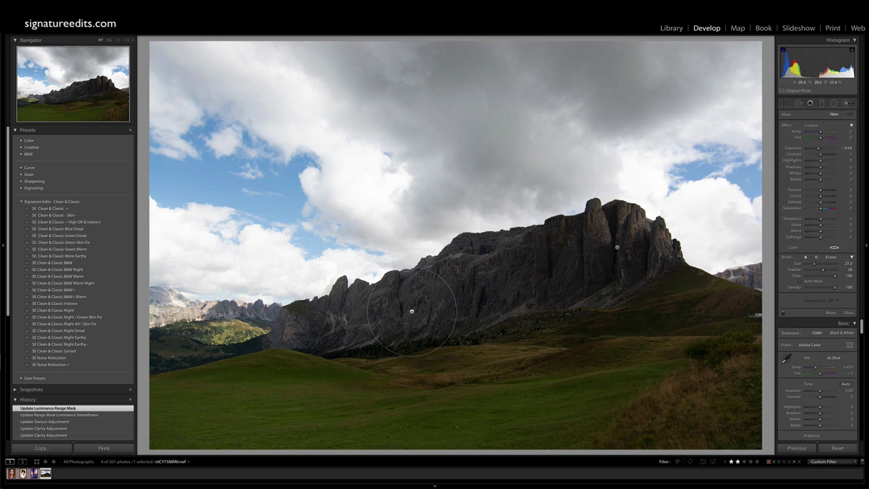
pyautogui.moveTo(348, 328)
pyautogui.mouseDown()
pyautogui.moveTo(507, 293)
pyautogui.moveTo(525, 271)
pyautogui.moveTo(511, 275)
pyautogui.moveTo(622, 251)
pyautogui.moveTo(601, 265)
pyautogui.moveTo(452, 288)
pyautogui.moveTo(365, 325)
pyautogui.moveTo(326, 330)
pyautogui.mouseUp()
pyautogui.moveTo(829, 146); pyautogui.dragTo(834, 147)
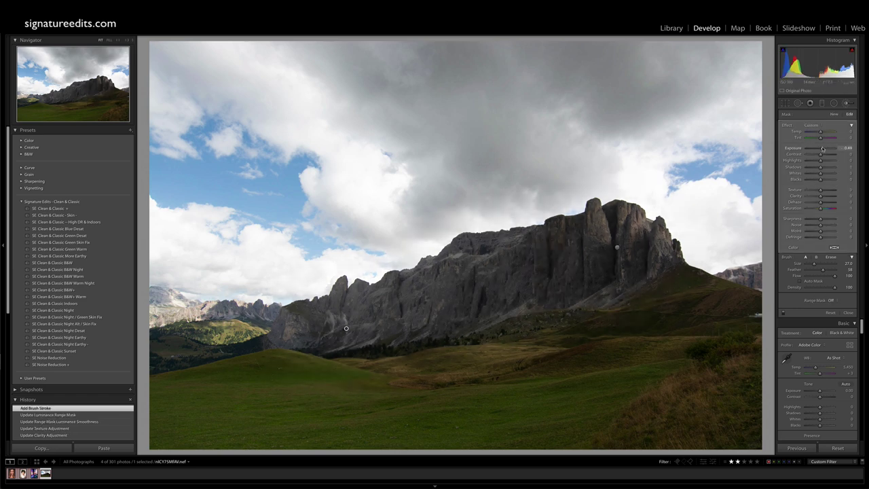
# Step: Limit the new brush to a luminance range of 70/100, and set exposure to 0.77, contrast to -34 and whites to 74
pyautogui.click(830, 300)
pyautogui.click(828, 310)
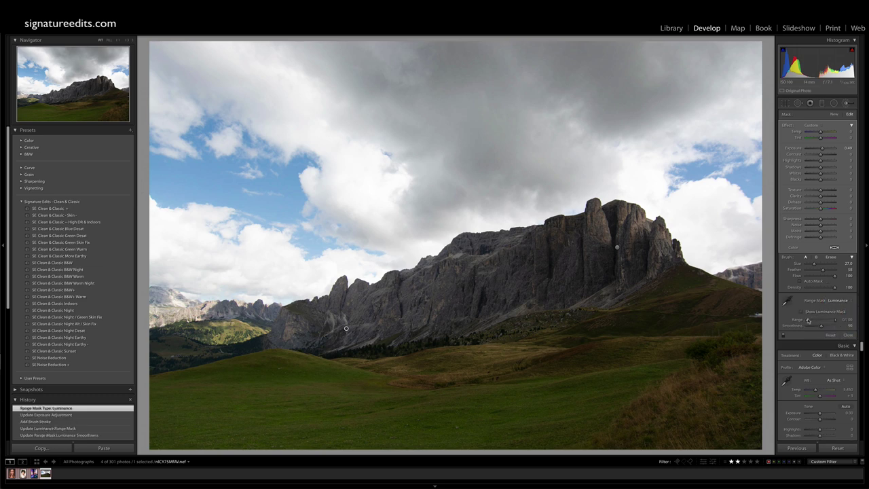
pyautogui.moveTo(819, 320); pyautogui.dragTo(826, 320)
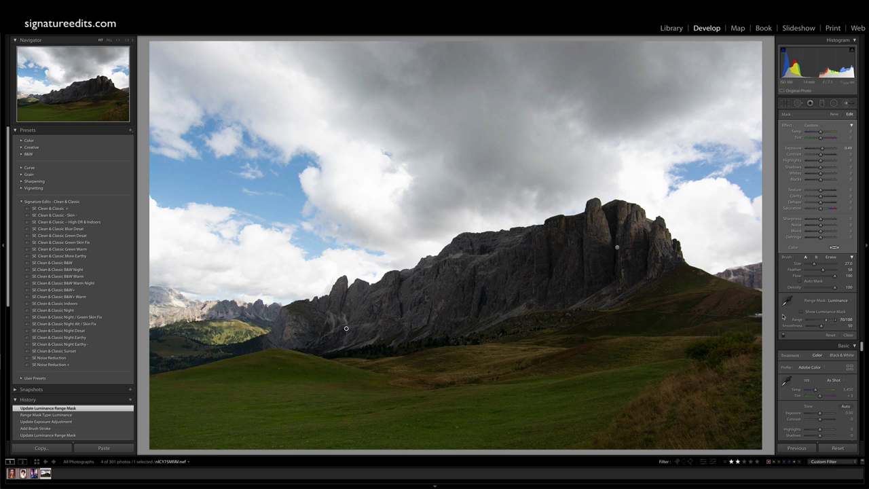
pyautogui.moveTo(816, 155)
pyautogui.mouseDown()
pyautogui.moveTo(831, 175)
pyautogui.moveTo(836, 149)
pyautogui.moveTo(823, 149)
pyautogui.mouseUp()
# Step: With the mask overlay shown and Auto Mask enabled, erase the highlight brush's spill into the sky along the mountain ridge
pyautogui.press('o')
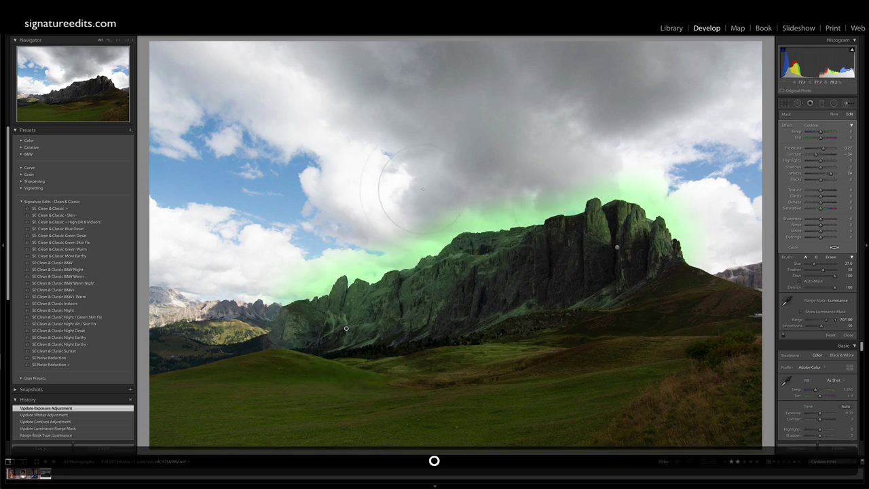
pyautogui.press('alt')
pyautogui.moveTo(287, 286)
pyautogui.mouseDown()
pyautogui.moveTo(331, 277)
pyautogui.moveTo(309, 293)
pyautogui.moveTo(357, 273)
pyautogui.moveTo(370, 252)
pyautogui.mouseUp()
pyautogui.moveTo(433, 246); pyautogui.dragTo(422, 244)
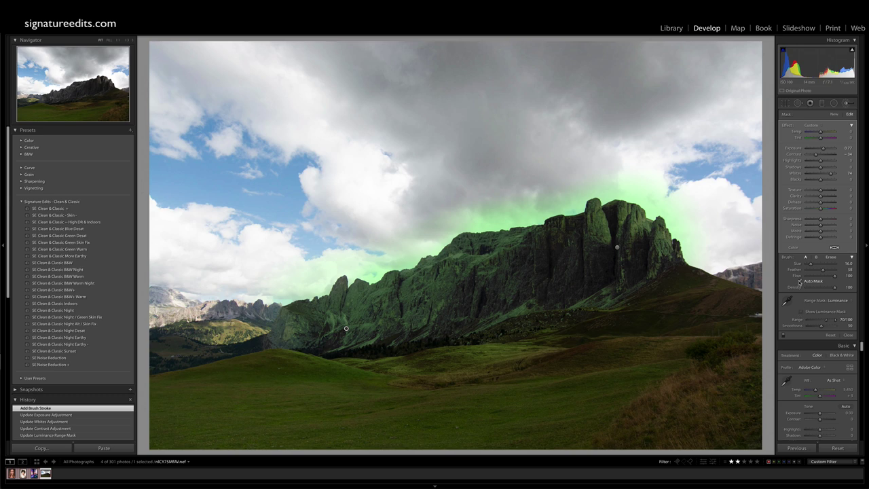
pyautogui.press('alt')
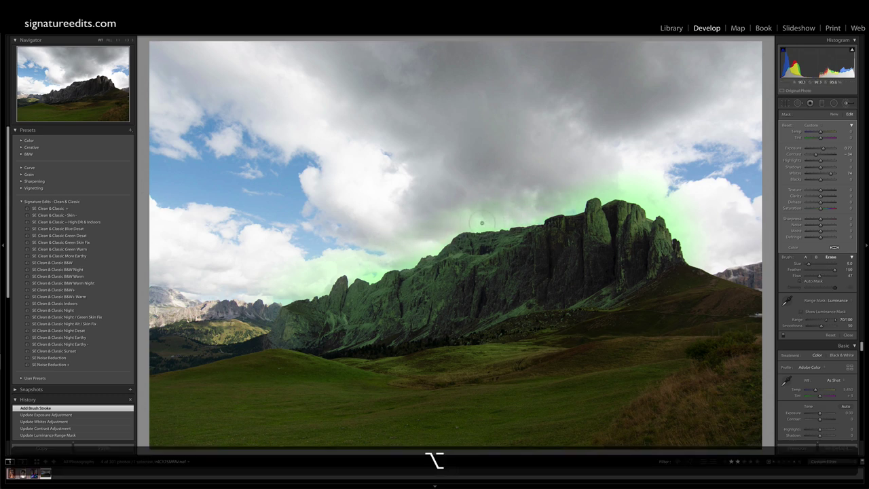
pyautogui.moveTo(609, 185)
pyautogui.mouseDown()
pyautogui.moveTo(637, 192)
pyautogui.moveTo(619, 188)
pyautogui.moveTo(616, 196)
pyautogui.moveTo(675, 228)
pyautogui.mouseUp()
pyautogui.hotkey('alt', 'o')
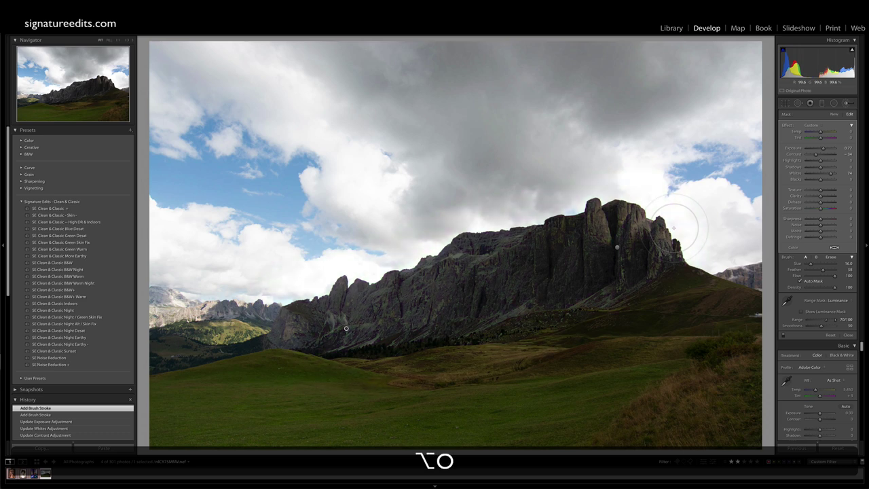
# Step: Reset the highlight brush's contrast to 0, and set texture to 39, highlights to 50 and exposure to 1.87
pyautogui.doubleClick(816, 154)
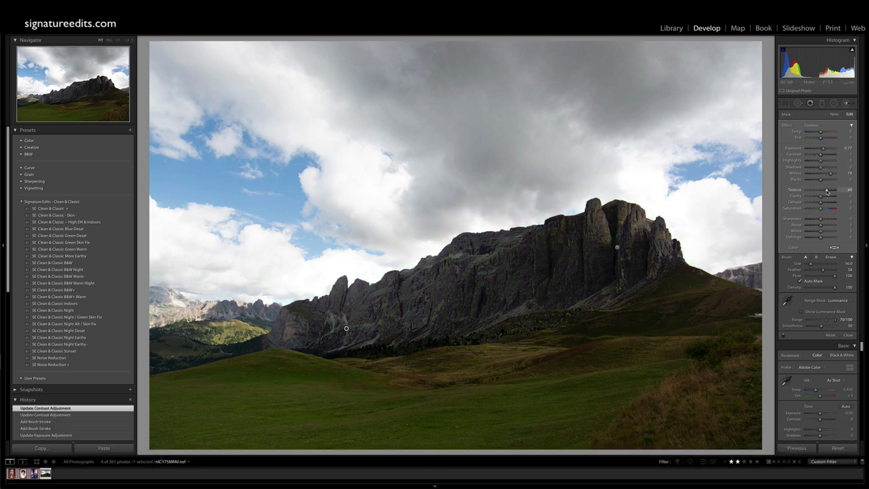
pyautogui.click(826, 191)
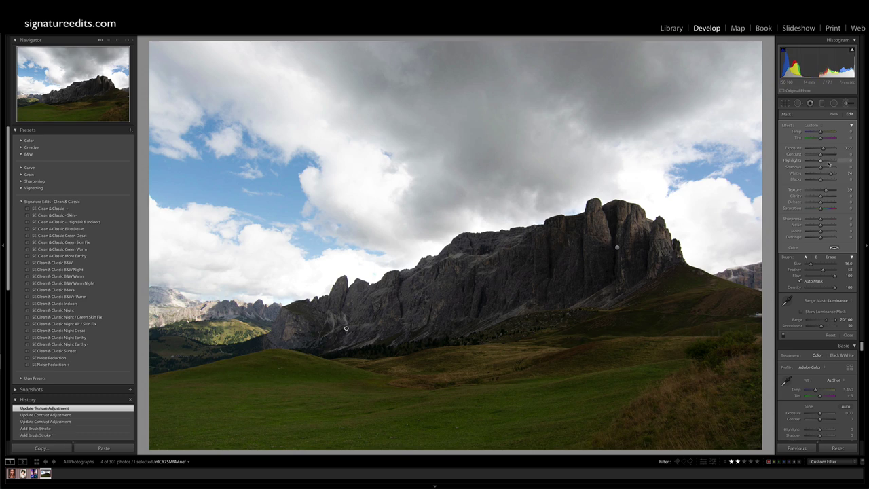
pyautogui.moveTo(831, 160)
pyautogui.mouseDown()
pyautogui.moveTo(836, 149)
pyautogui.moveTo(827, 148)
pyautogui.mouseUp()
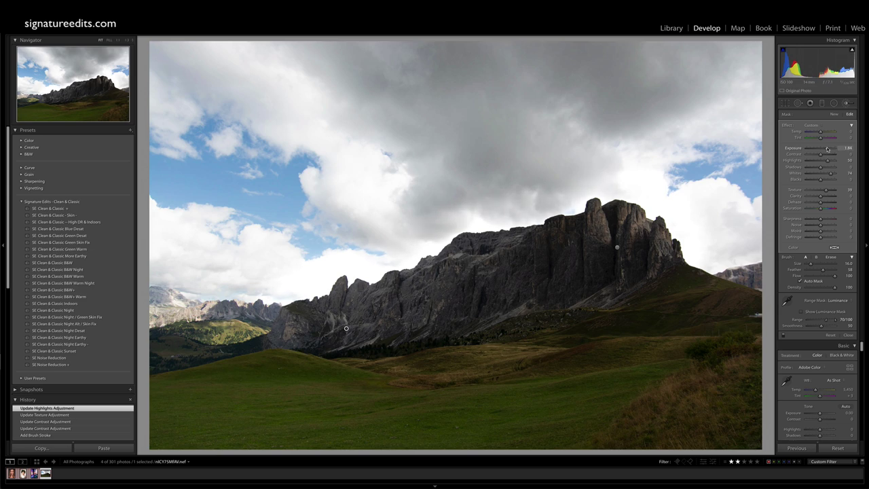
# Step: Compare the mountain with the highlight brush deleted and restored
pyautogui.press('BackSpace')
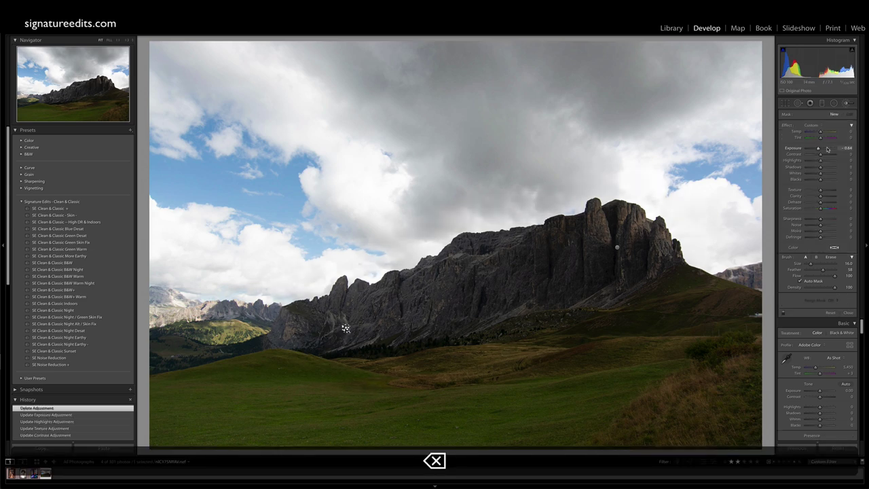
pyautogui.press('super+z')
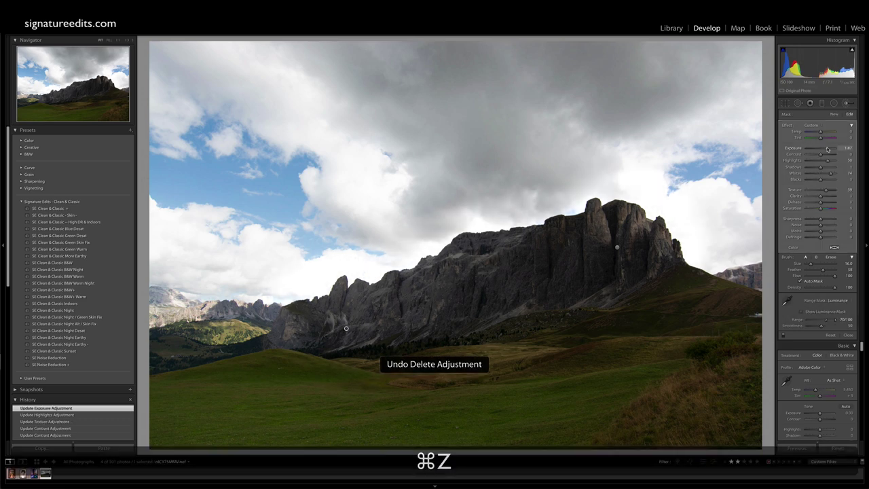
# Step: With the mask overlay shown, erase the highlight brush's spill into the sky above the middle of the mountain ridge
pyautogui.press('o')
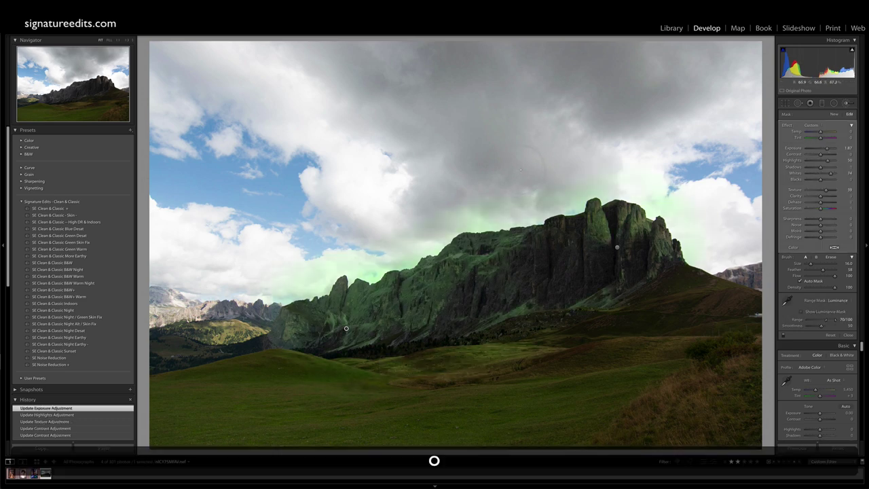
pyautogui.press('alt')
pyautogui.moveTo(446, 225); pyautogui.dragTo(472, 211)
pyautogui.press('o')
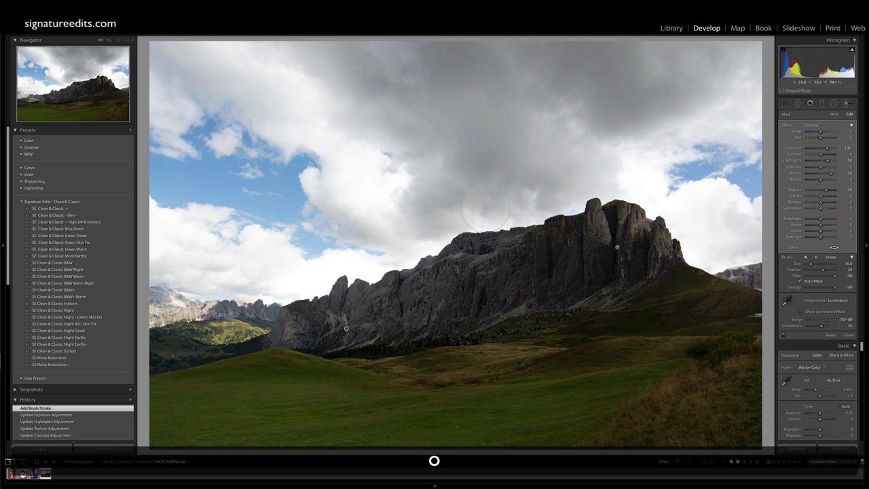
# Step: Compare the mountain photo with all its settings reset and restored, and close the adjustment brush
pyautogui.click(839, 449)
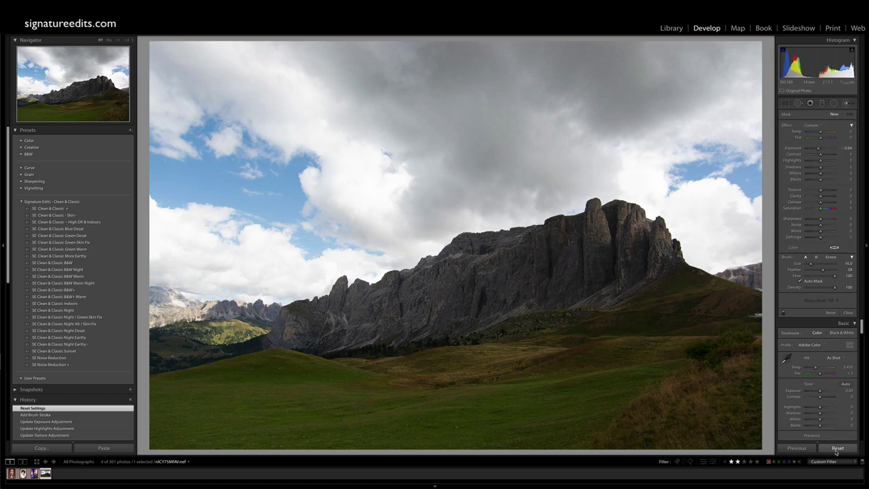
pyautogui.press('super+z')
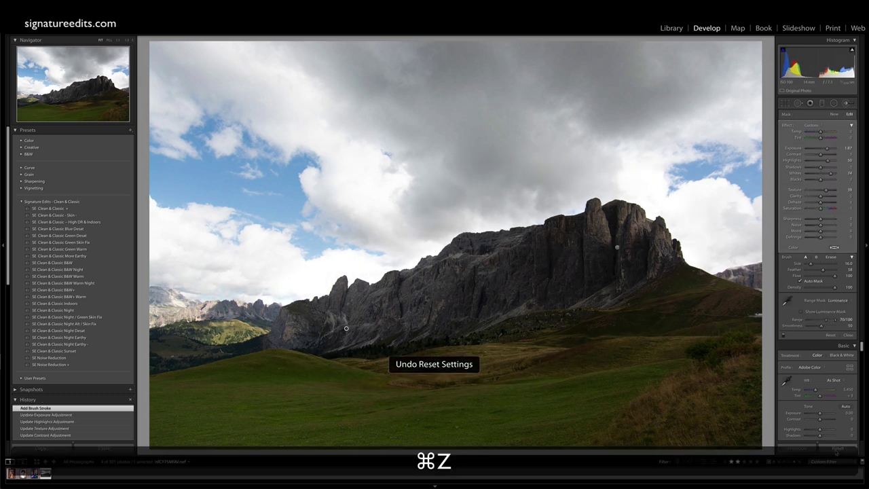
pyautogui.press('Return')
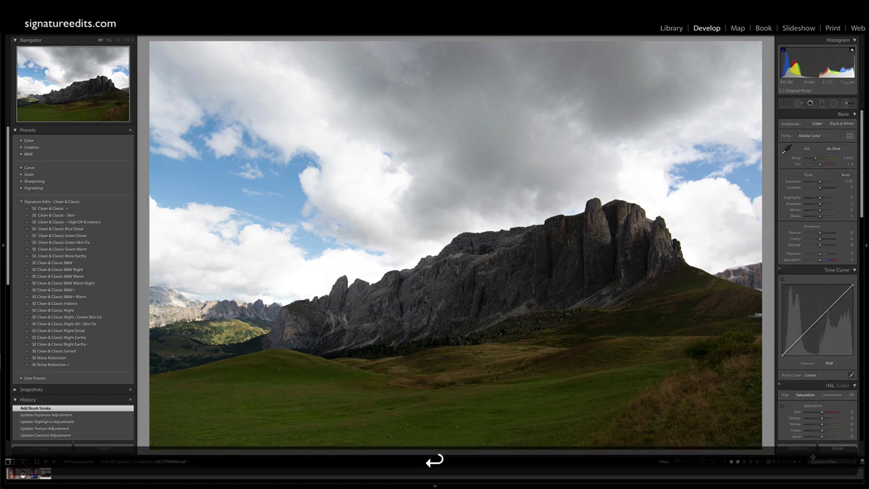
# Step: With Auto Mask off, paint a new brush adjustment down the rock face below the ridge and set its exposure to 1.24
pyautogui.click(847, 104)
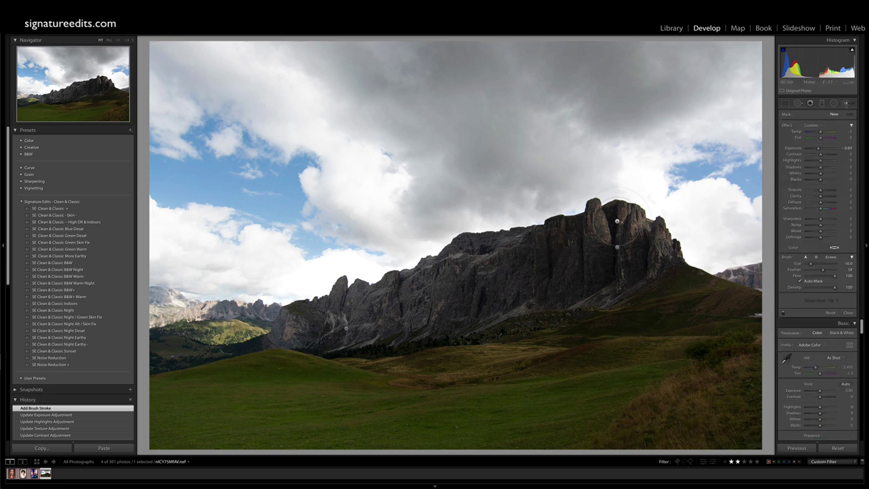
pyautogui.rightClick(589, 230)
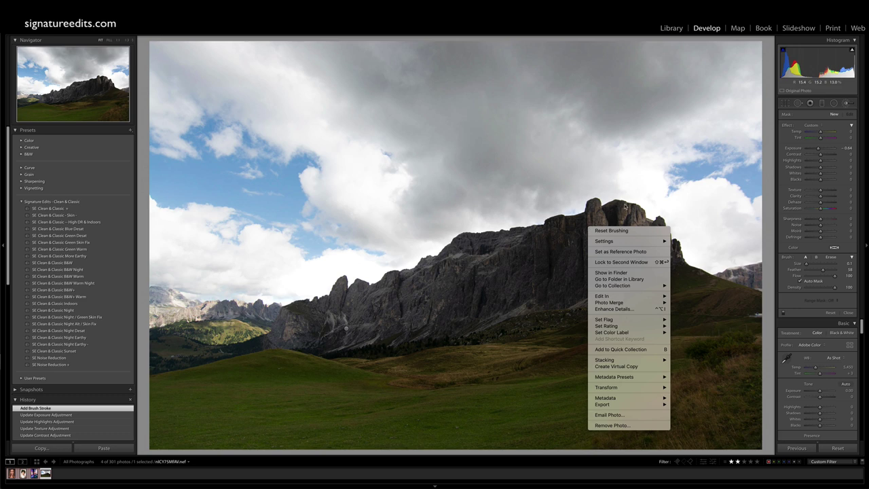
pyautogui.click(625, 207)
pyautogui.scroll(5, 554, 271)
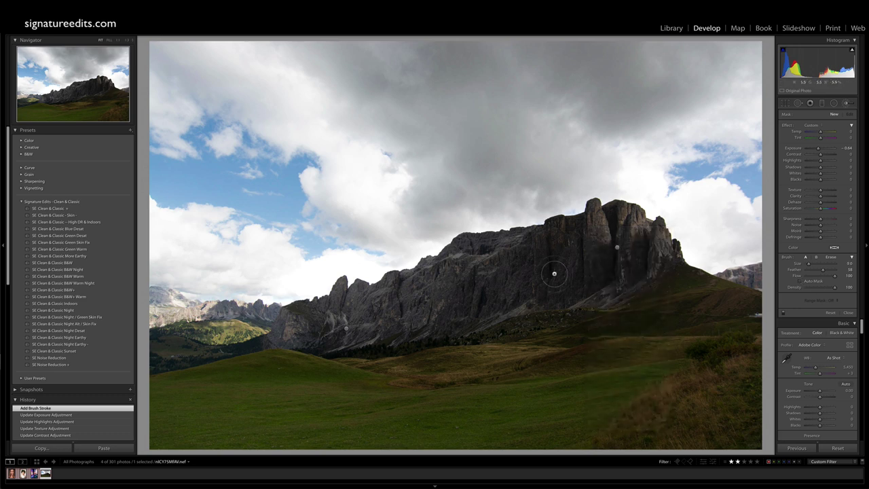
pyautogui.scroll(-3, 542, 281)
pyautogui.click(443, 258)
pyautogui.moveTo(445, 259)
pyautogui.mouseDown()
pyautogui.moveTo(486, 258)
pyautogui.moveTo(441, 299)
pyautogui.mouseUp()
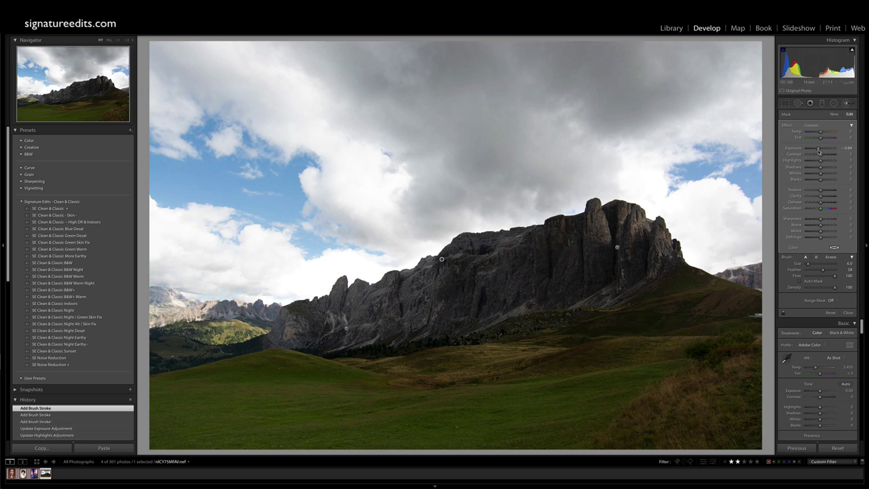
pyautogui.moveTo(819, 148); pyautogui.dragTo(825, 148)
# Step: Paint fine size 2.0 strokes with the brightening brush on the crest of the ridge
pyautogui.scroll(-4, 436, 284)
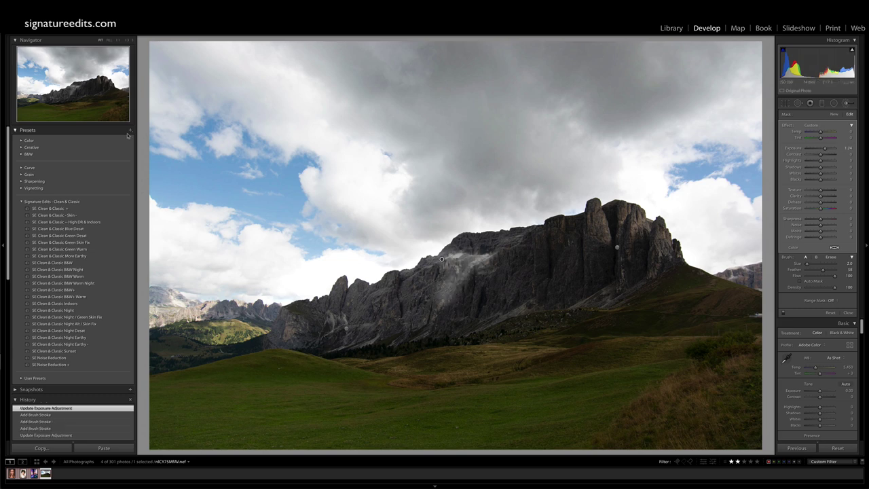
pyautogui.click(116, 41)
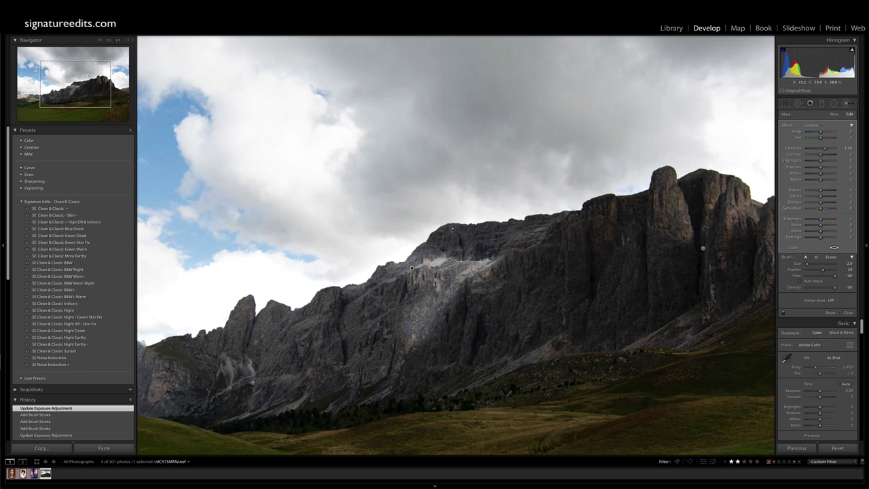
pyautogui.moveTo(462, 230)
pyautogui.mouseDown()
pyautogui.moveTo(474, 256)
pyautogui.moveTo(459, 229)
pyautogui.mouseUp()
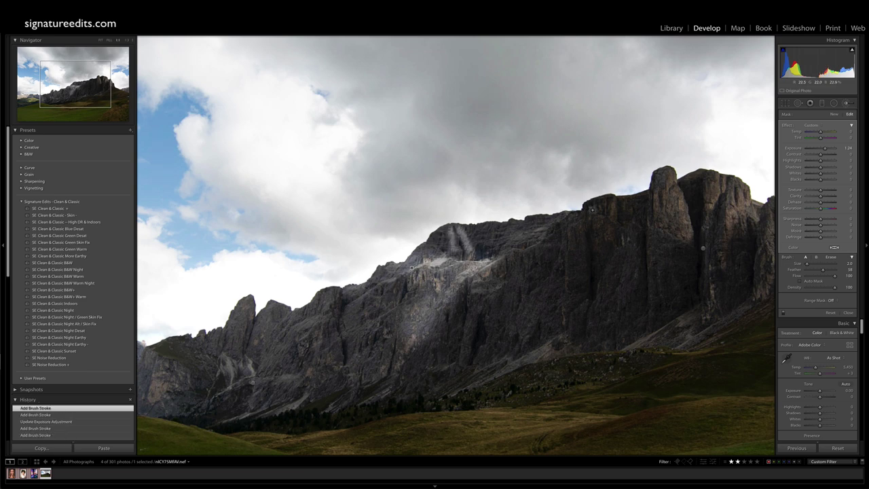
# Step: Create another brush adjustment with exposure -0.64 and paint darker strokes into the crevices of the rock face
pyautogui.click(834, 114)
pyautogui.click(454, 230)
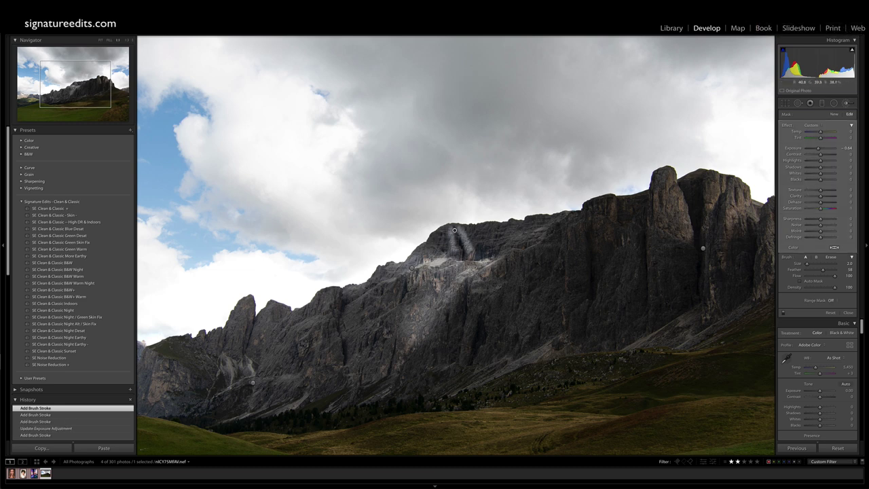
pyautogui.moveTo(432, 237); pyautogui.dragTo(441, 249)
pyautogui.scroll(5, 470, 318)
pyautogui.click(470, 317)
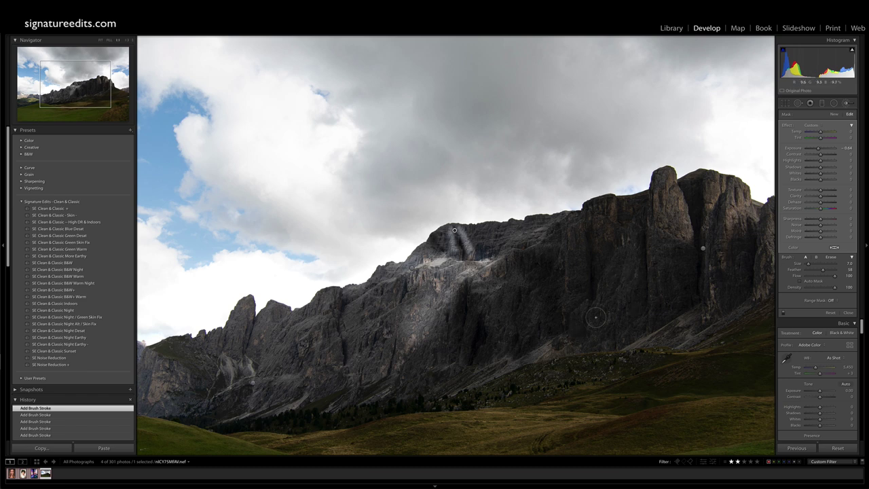
# Step: Delete the hand-painted dark and bright brush adjustments and fit the whole landscape in view
pyautogui.press('BackSpace')
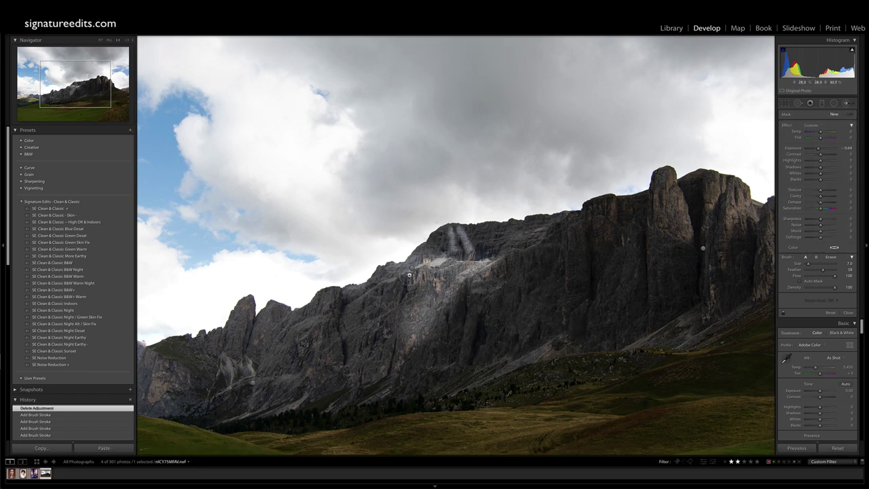
pyautogui.press('BackSpace')
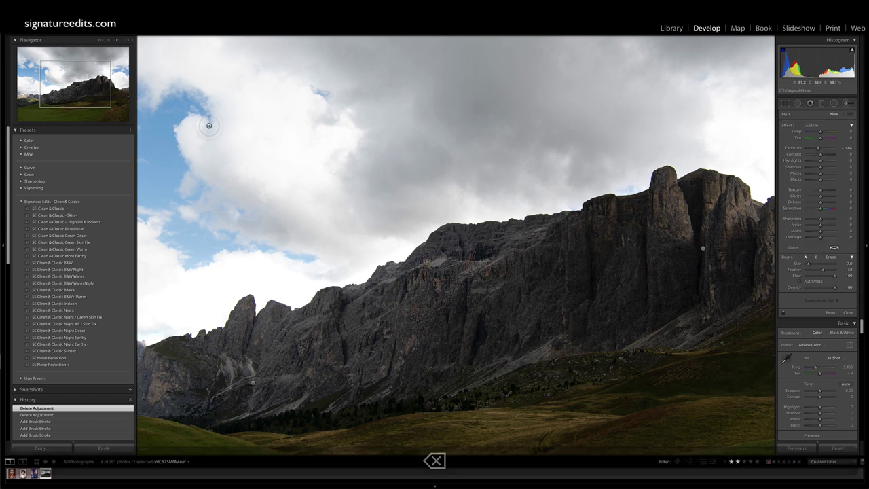
pyautogui.click(100, 40)
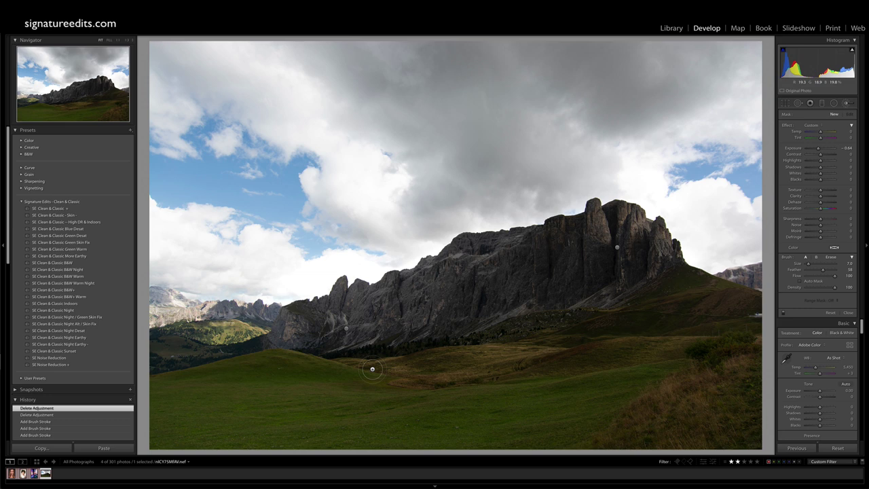
pyautogui.press('=')
pyautogui.press('-')
pyautogui.press('-')
pyautogui.press('-')
pyautogui.click(346, 330)
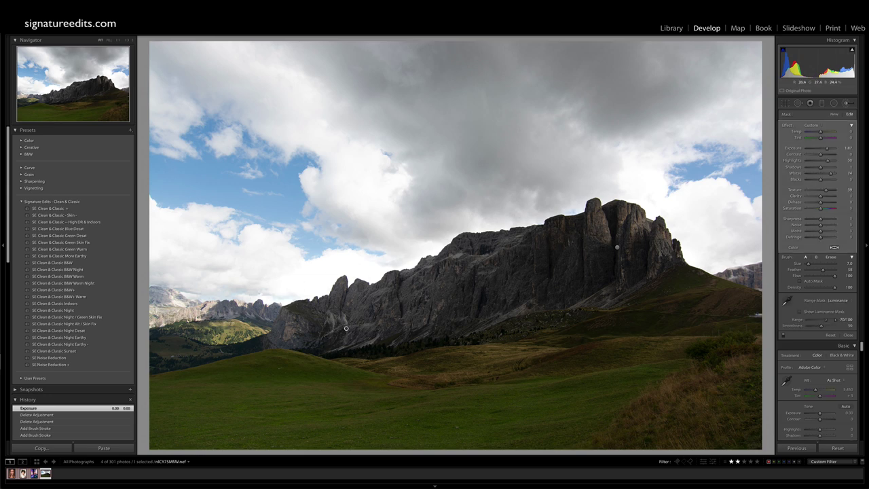
# Step: On the wet-haired woman's portrait, soften both forehead brush adjustments' exposure, setting the highlight brush to 0.33, and close the brush
pyautogui.click(11, 473)
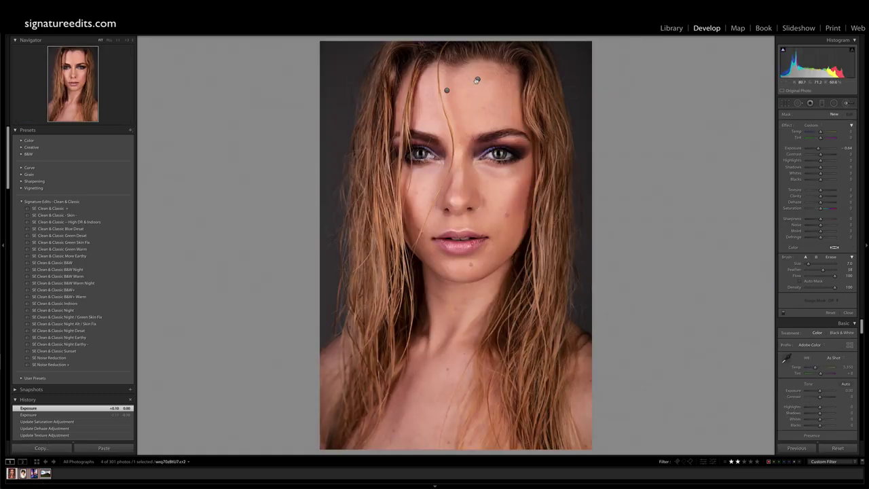
pyautogui.click(477, 79)
pyautogui.moveTo(821, 149); pyautogui.dragTo(820, 149)
pyautogui.click(447, 91)
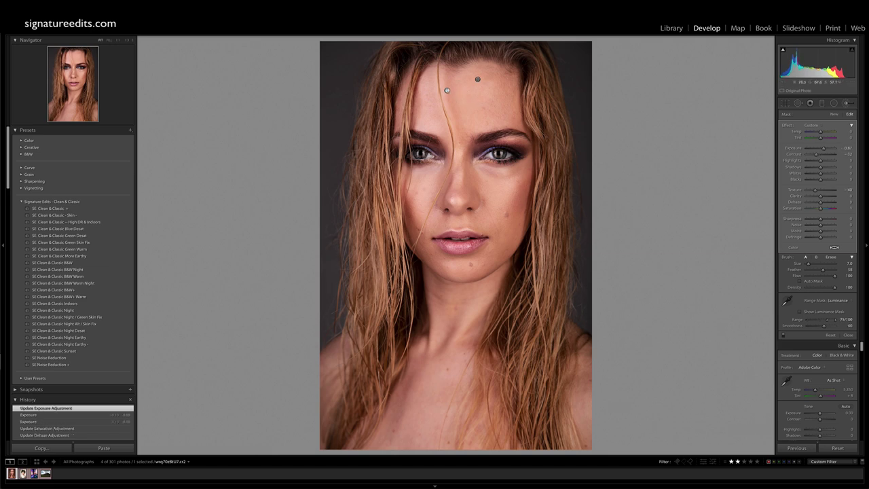
pyautogui.moveTo(821, 150); pyautogui.dragTo(822, 150)
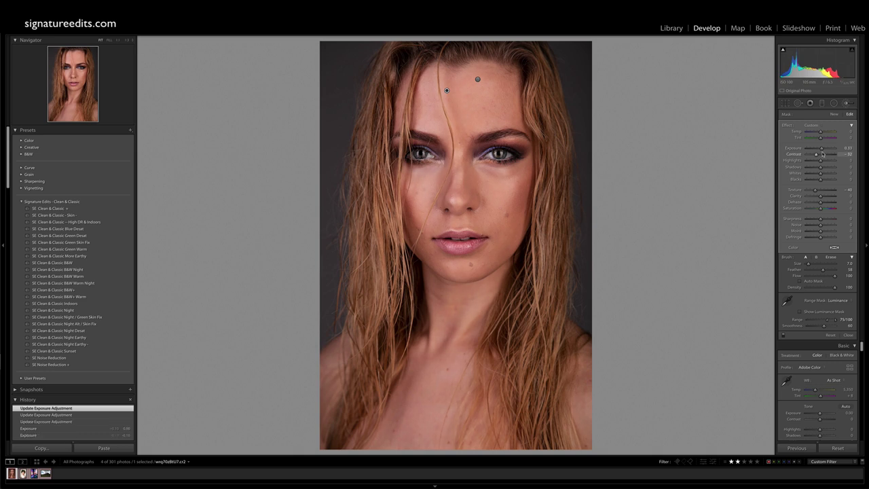
pyautogui.press('Return')
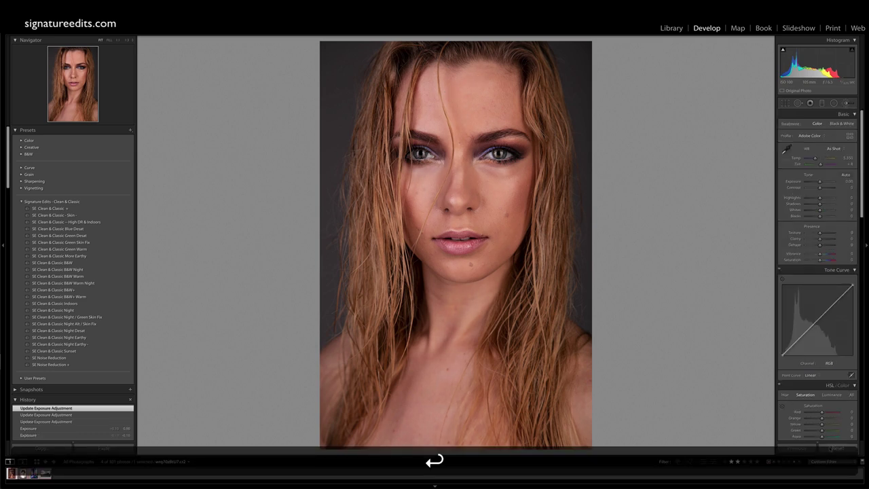
# Step: Compare the wet-haired portrait, the flower-crown portrait and the landscape with their settings reset and restored
pyautogui.click(830, 449)
pyautogui.press('super+z')
pyautogui.press('super+Right')
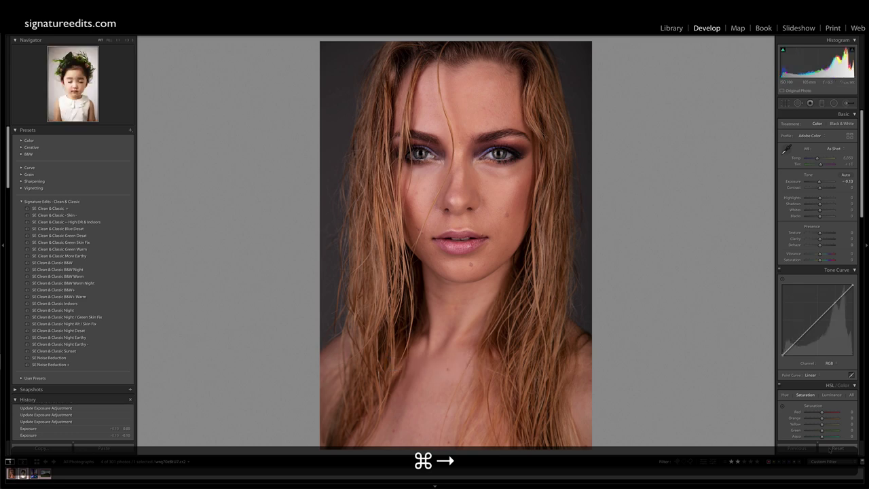
pyautogui.click(834, 448)
pyautogui.press('super+z')
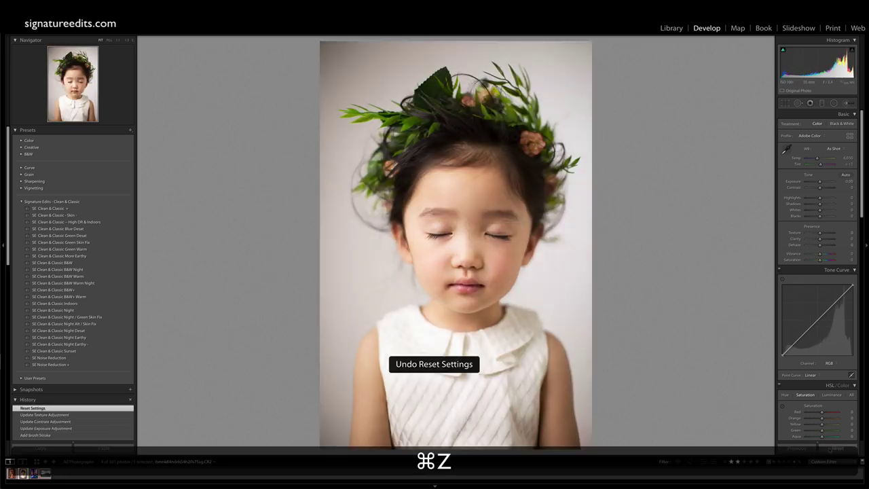
pyautogui.press('super+Right')
pyautogui.press('super+Right')
pyautogui.click(830, 449)
pyautogui.press('super+z')
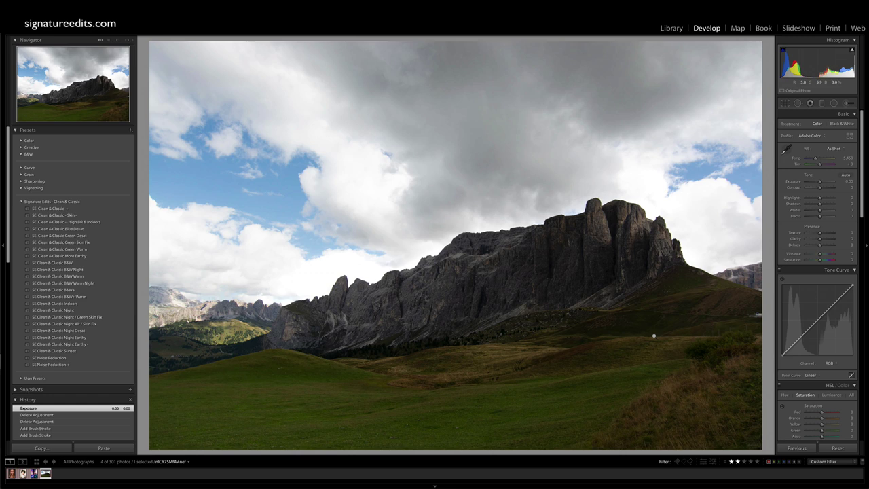
# Step: On the neon portrait, paint small strokes over the woman's forehead, hair and neck with a brush at exposure -0.64
pyautogui.press('super+Left')
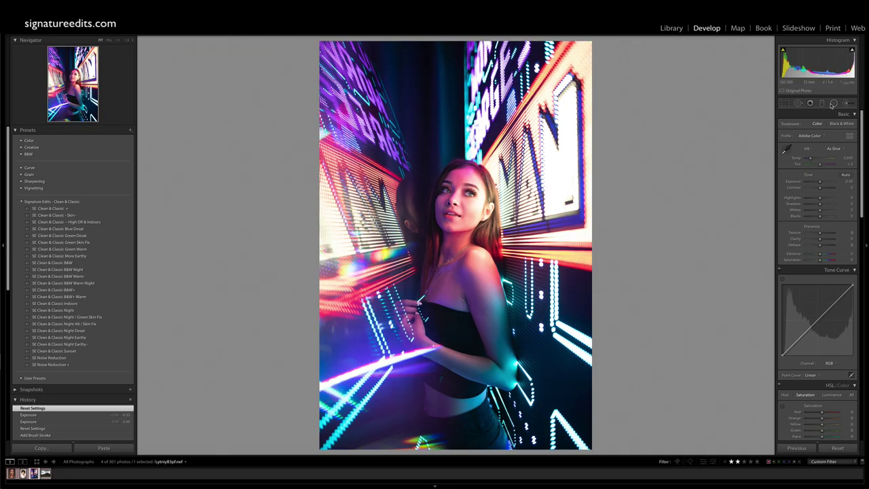
pyautogui.click(845, 104)
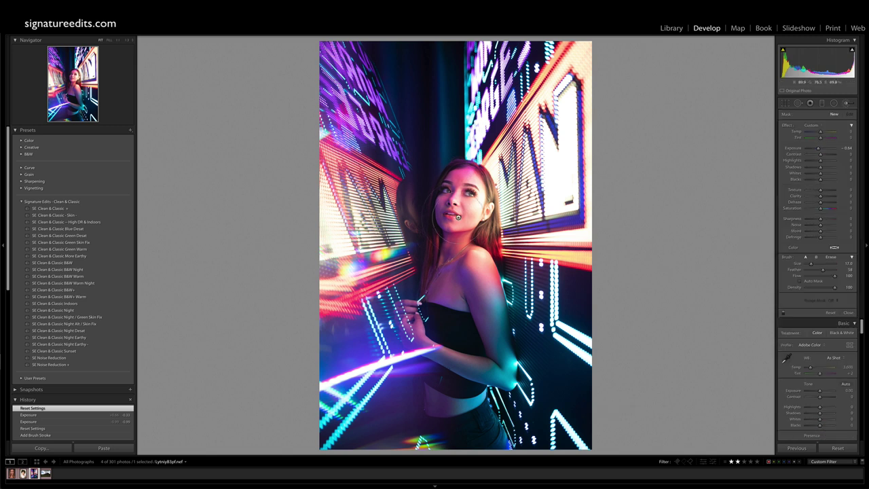
pyautogui.scroll(-5, 467, 187)
pyautogui.moveTo(466, 184)
pyautogui.mouseDown()
pyautogui.moveTo(456, 161)
pyautogui.moveTo(431, 199)
pyautogui.moveTo(426, 273)
pyautogui.mouseUp()
pyautogui.moveTo(468, 163)
pyautogui.mouseDown()
pyautogui.moveTo(499, 185)
pyautogui.moveTo(497, 251)
pyautogui.moveTo(482, 232)
pyautogui.moveTo(489, 194)
pyautogui.moveTo(482, 170)
pyautogui.mouseUp()
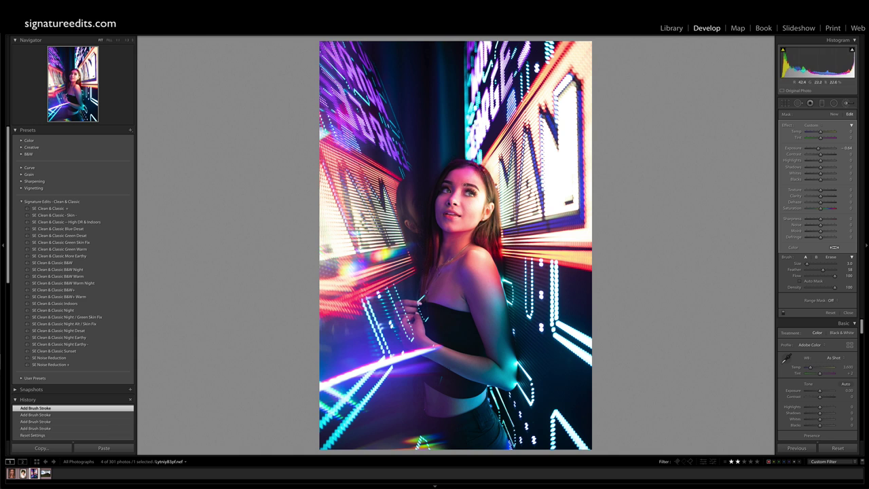
# Step: Create a new brush adjustment with exposure -0.64 and paint it broadly over the woman and the surrounding scene
pyautogui.click(835, 114)
pyautogui.scroll(10, 349, 243)
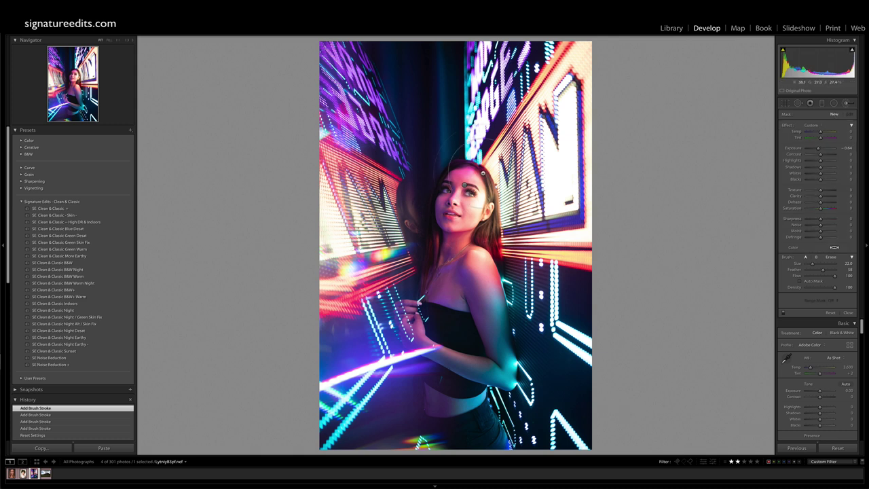
pyautogui.moveTo(467, 226)
pyautogui.mouseDown()
pyautogui.moveTo(474, 245)
pyautogui.moveTo(462, 340)
pyautogui.moveTo(469, 327)
pyautogui.mouseUp()
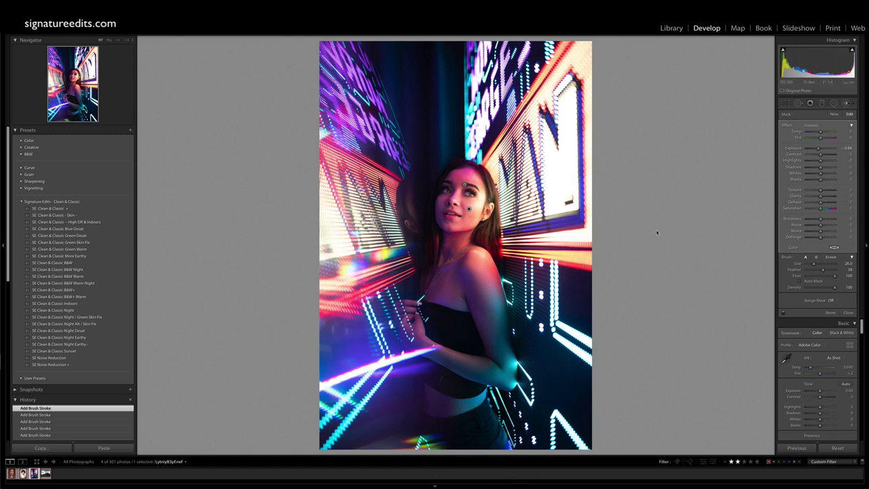
pyautogui.scroll(5, 598, 328)
pyautogui.moveTo(598, 320)
pyautogui.mouseDown()
pyautogui.moveTo(549, 469)
pyautogui.moveTo(353, 483)
pyautogui.mouseUp()
# Step: Limit the shadow brush to a luminance range of 0/24 and set its exposure to -1.20
pyautogui.click(835, 300)
pyautogui.click(844, 313)
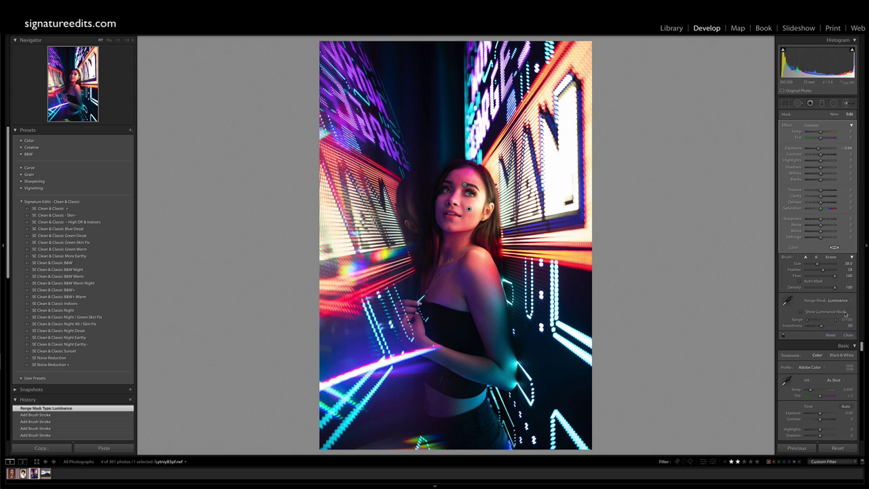
pyautogui.moveTo(837, 320); pyautogui.dragTo(814, 319)
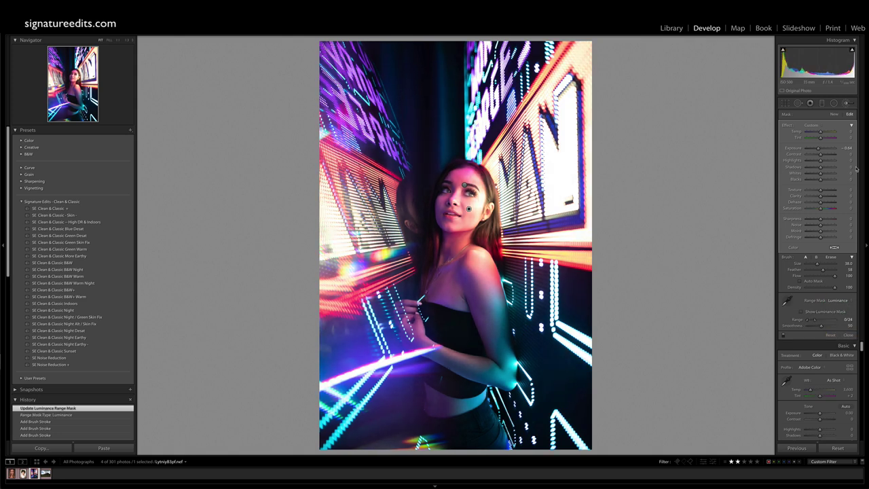
pyautogui.moveTo(818, 148); pyautogui.dragTo(816, 148)
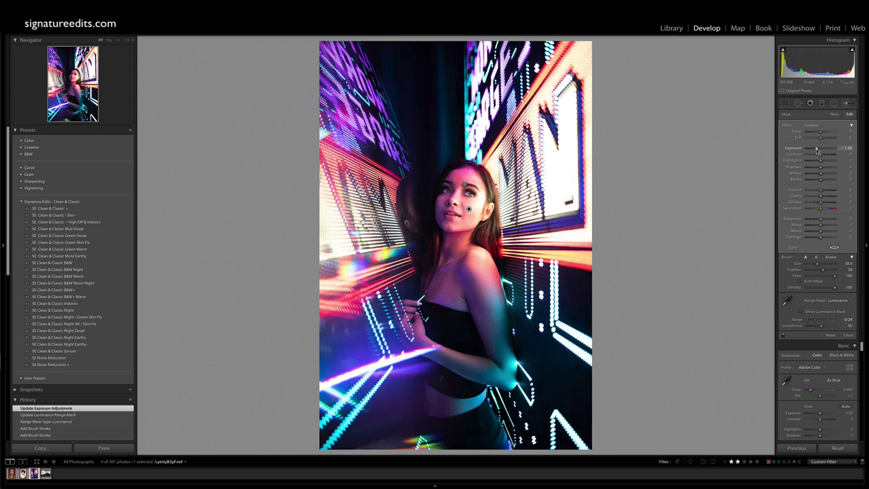
# Step: Paint a new brush adjustment over the whole neon scene with exposure 1.16, limited to a luminance range of 73/100
pyautogui.click(833, 114)
pyautogui.moveTo(443, 48)
pyautogui.mouseDown()
pyautogui.moveTo(553, 157)
pyautogui.moveTo(577, 136)
pyautogui.moveTo(591, 163)
pyautogui.mouseUp()
pyautogui.moveTo(823, 150); pyautogui.dragTo(830, 149)
pyautogui.click(832, 300)
pyautogui.click(835, 309)
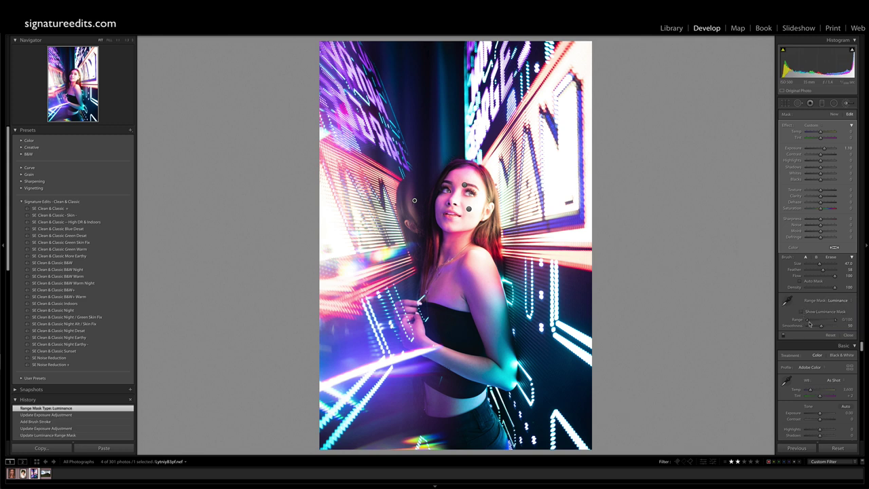
pyautogui.moveTo(808, 321); pyautogui.dragTo(827, 319)
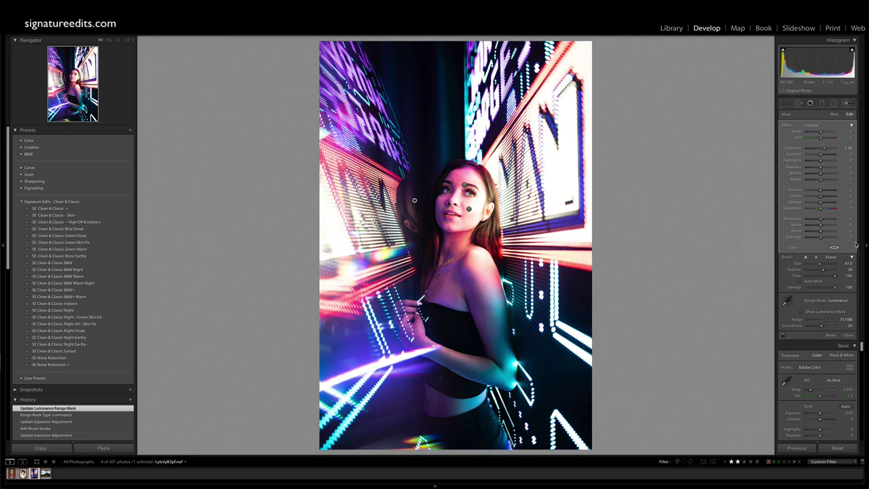
# Step: Set the highlight brush's exposure to 0.24 and its highlights to -33
pyautogui.moveTo(823, 149); pyautogui.dragTo(821, 149)
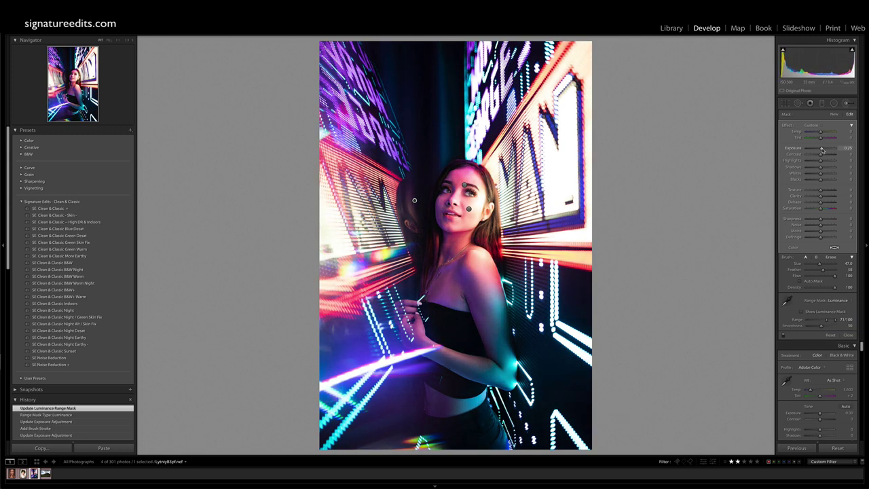
pyautogui.scroll(-9, 414, 200)
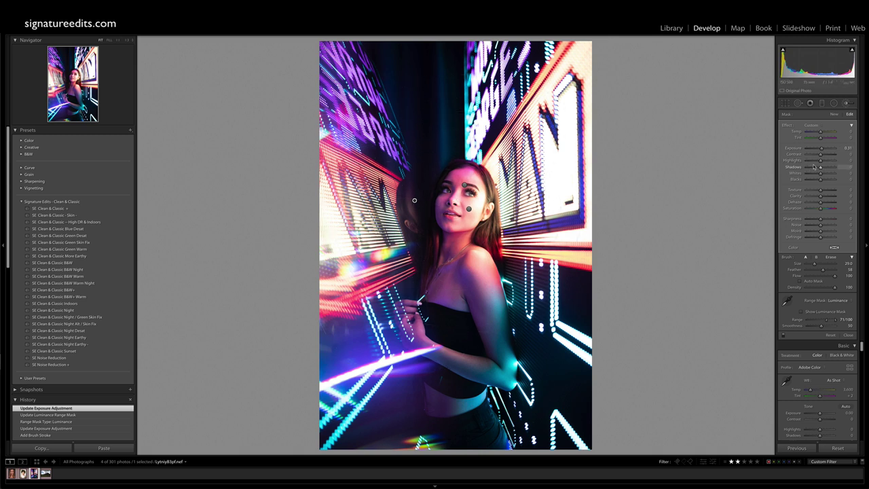
pyautogui.moveTo(821, 160); pyautogui.dragTo(821, 149)
# Step: Erase the highlight brush from the woman's cheek, face and shoulder, using the mask overlay as a check
pyautogui.press('alt')
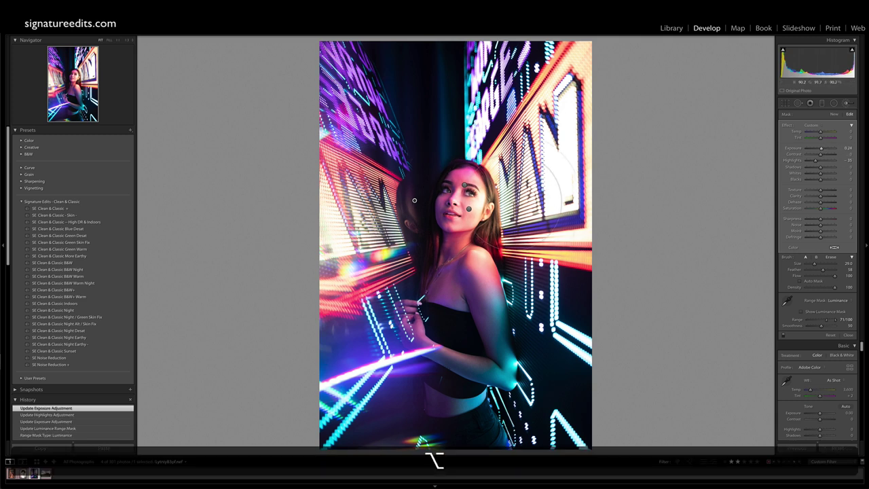
pyautogui.moveTo(483, 197); pyautogui.dragTo(479, 210)
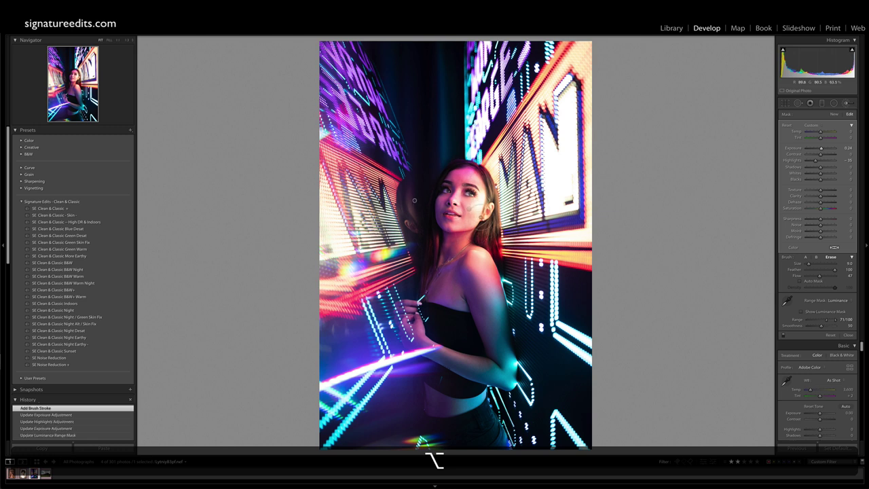
pyautogui.press('o')
pyautogui.press('alt')
pyautogui.moveTo(415, 200); pyautogui.dragTo(480, 205)
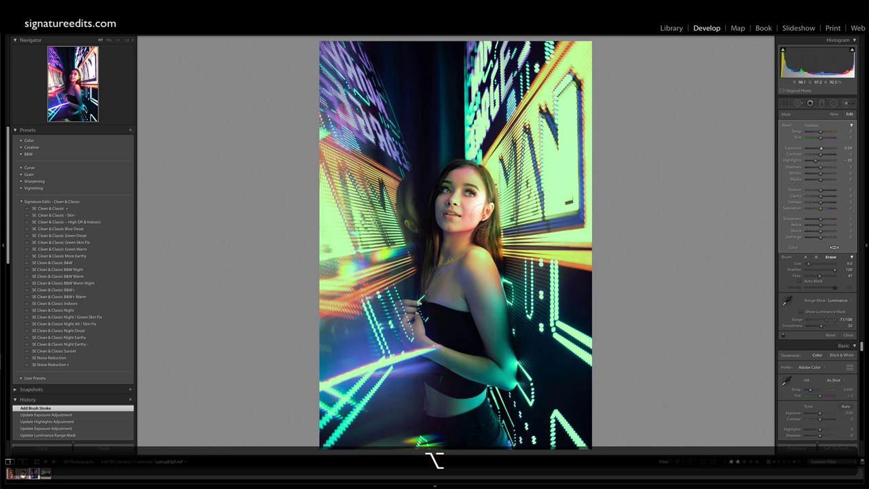
pyautogui.moveTo(487, 255); pyautogui.dragTo(486, 253)
pyautogui.press('o')
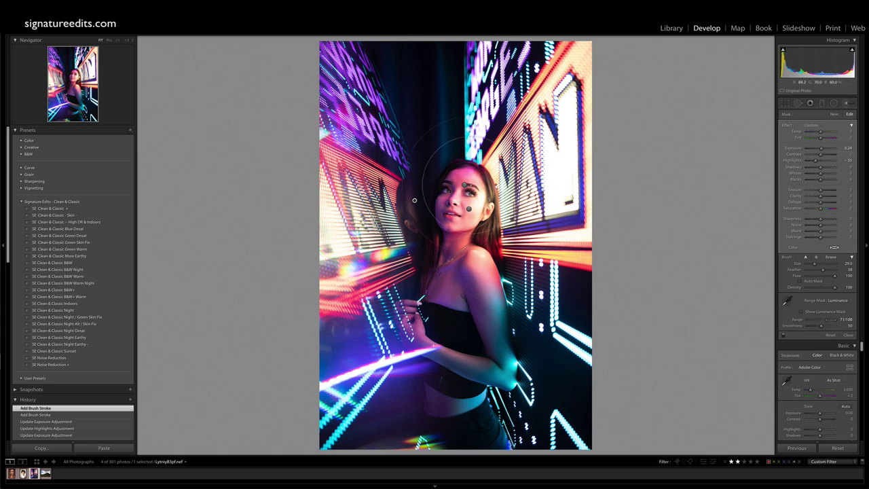
# Step: Give the 0/24 shadow brush texture 45, contrast 50 and added dehaze, then finish brush editing
pyautogui.click(465, 184)
pyautogui.press('o')
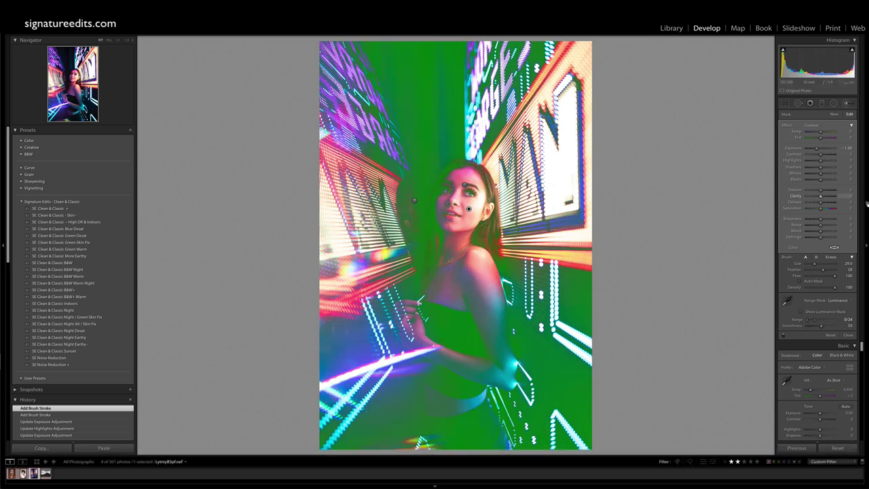
pyautogui.press('o')
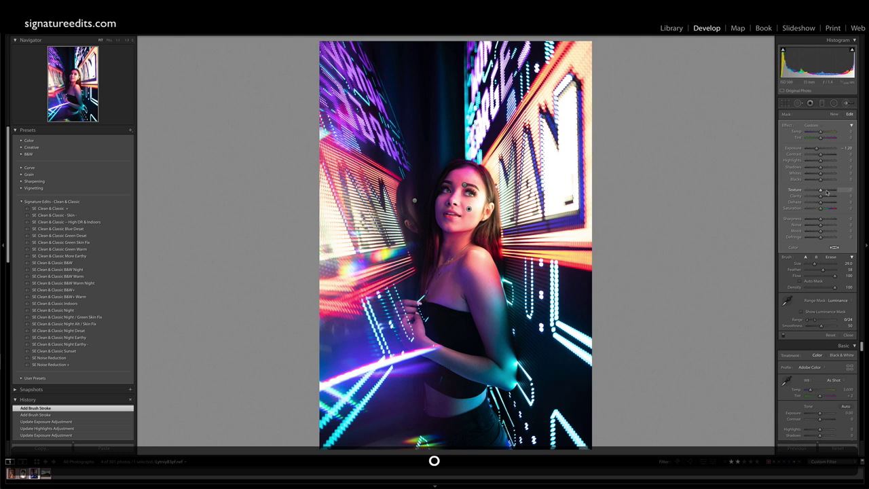
pyautogui.click(827, 191)
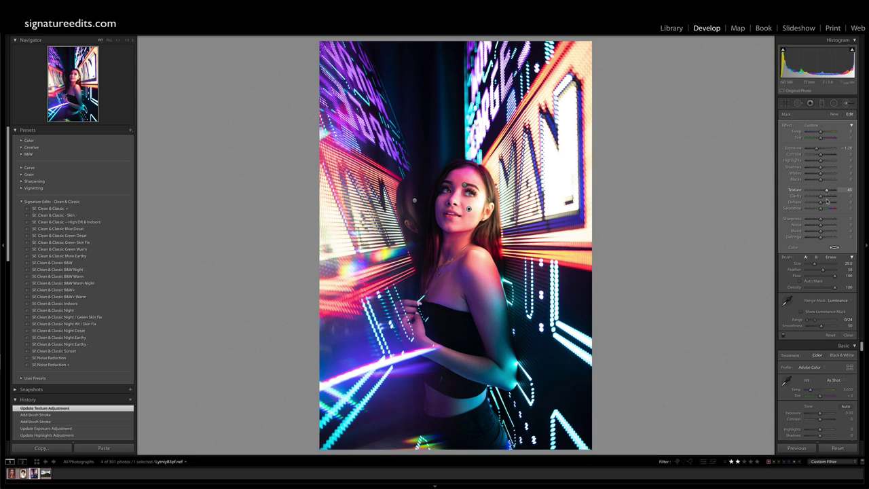
pyautogui.click(828, 155)
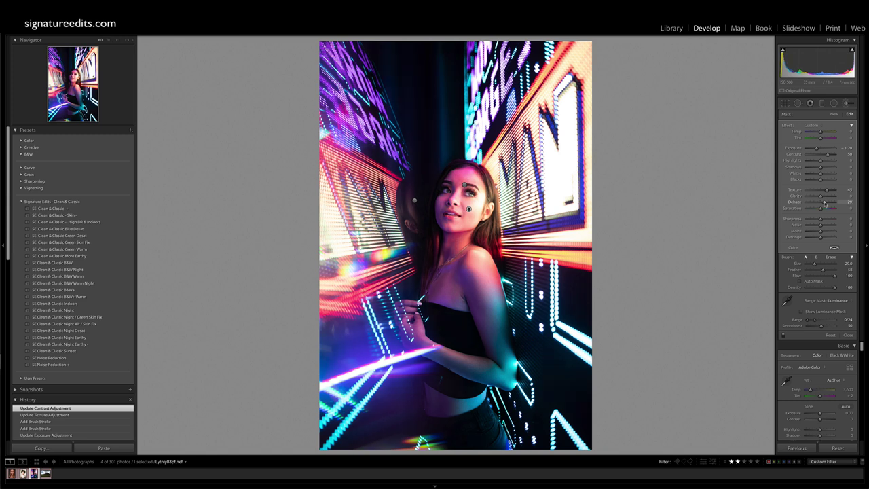
pyautogui.click(828, 203)
pyautogui.click(848, 335)
# Step: Compare the neon portrait before and after by repeatedly resetting all its settings and undoing the reset
pyautogui.click(839, 448)
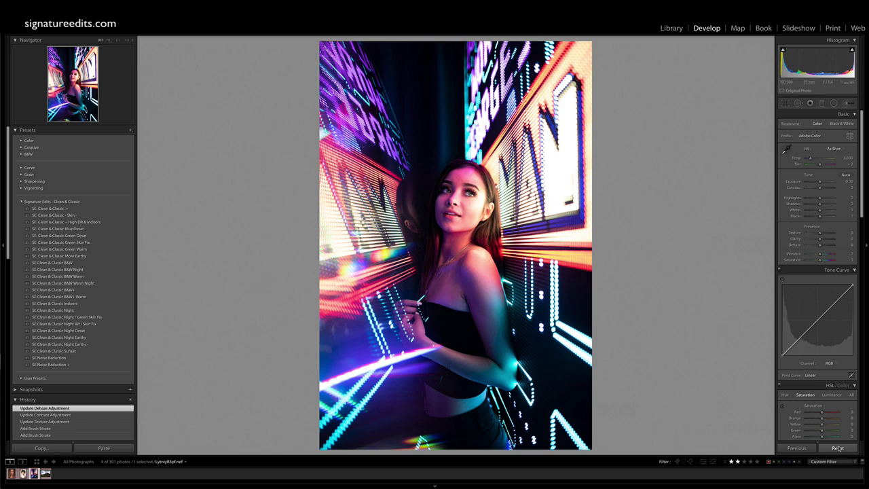
pyautogui.press('super+z')
pyautogui.click(840, 448)
pyautogui.press('super+z')
pyautogui.click(839, 449)
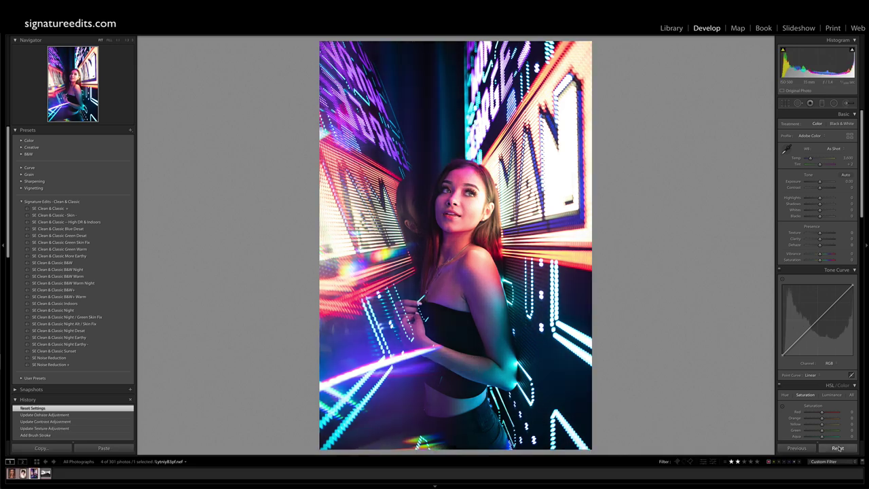
pyautogui.press('super+z')
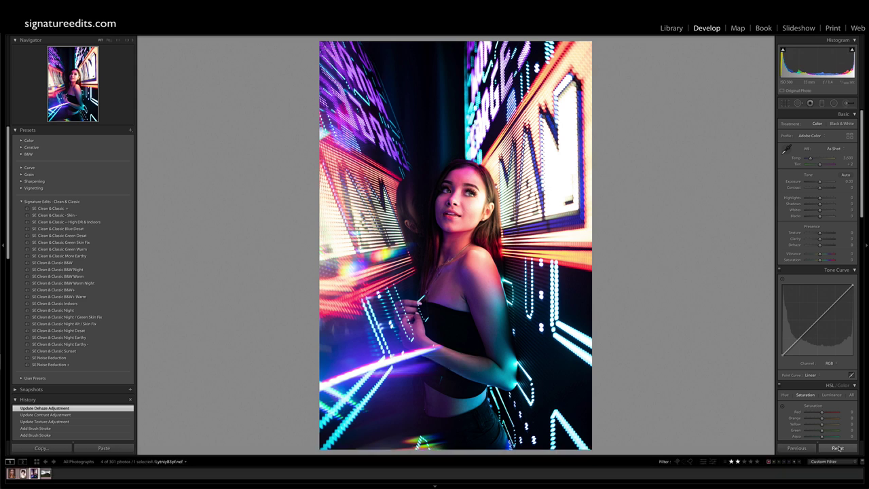